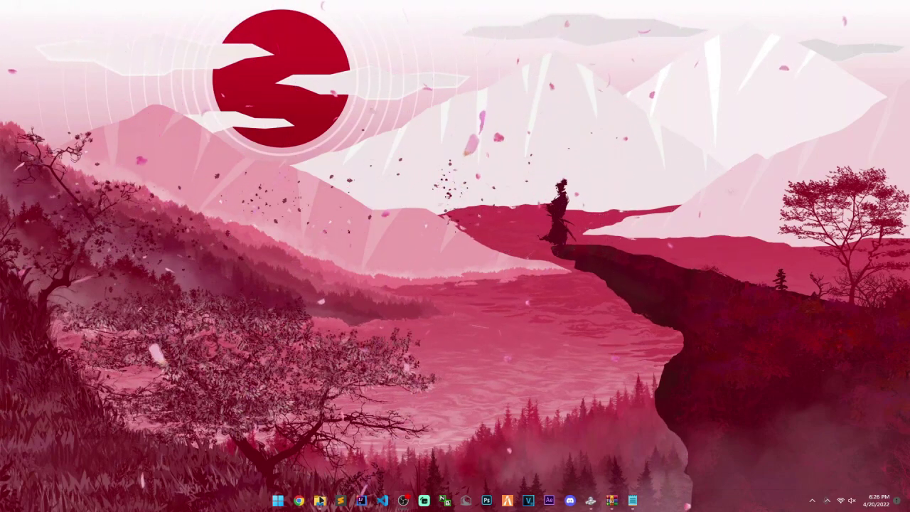
# Switch to Discord and find the Patched RPCS3 download links in the ground-school channel's pinned messages
pyautogui.click(569, 501)
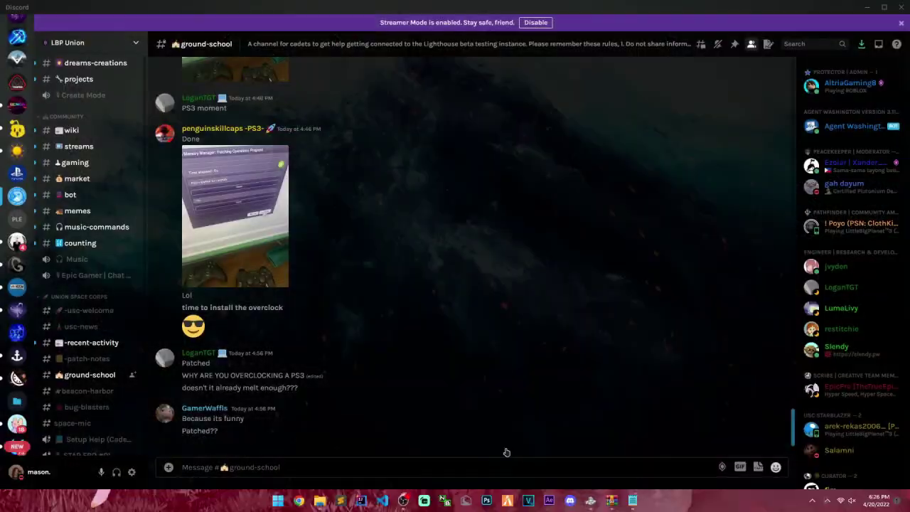
pyautogui.click(734, 45)
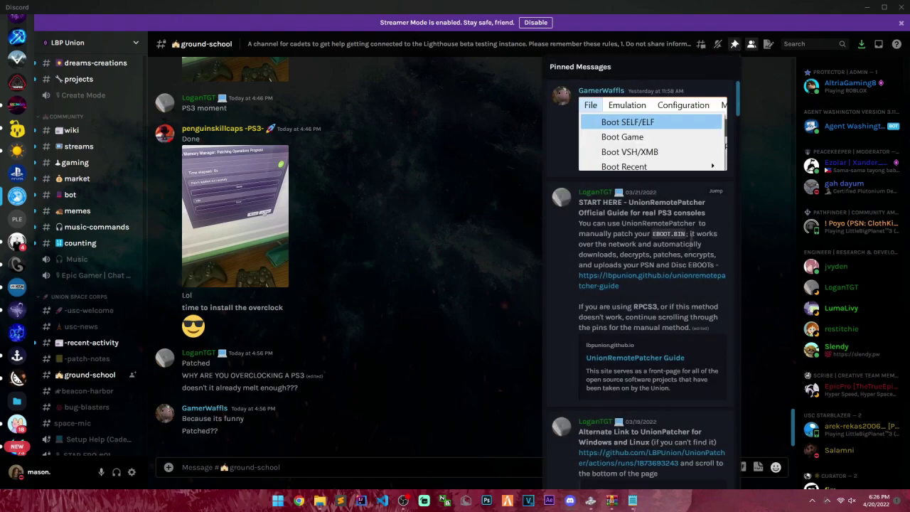
pyautogui.scroll(-10, 732, 333)
pyautogui.scroll(-5, 731, 333)
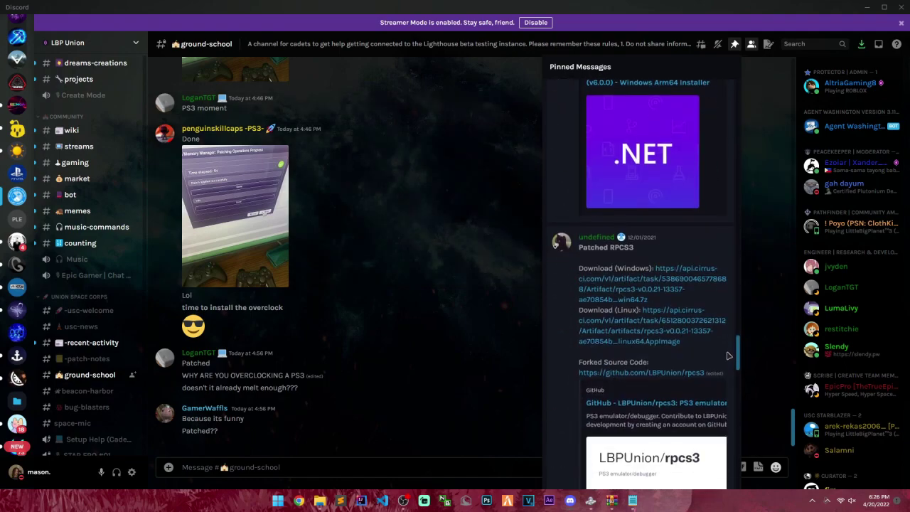
pyautogui.scroll(3, 726, 355)
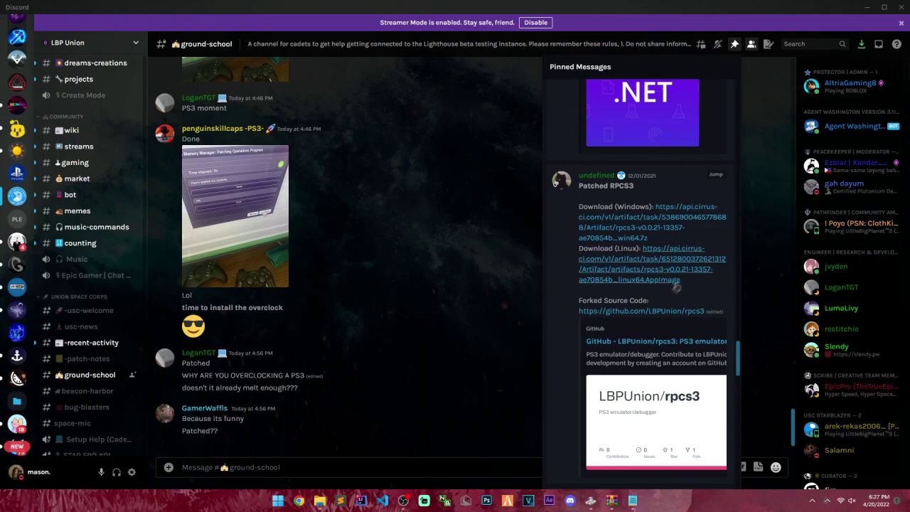
pyautogui.click(471, 370)
pyautogui.click(866, 6)
# Compare the rpcs3-v0.0.21-13357-ae70854b_win64.7z archive with the files in the ! RPCS3 folder, and close the archive
pyautogui.click(611, 500)
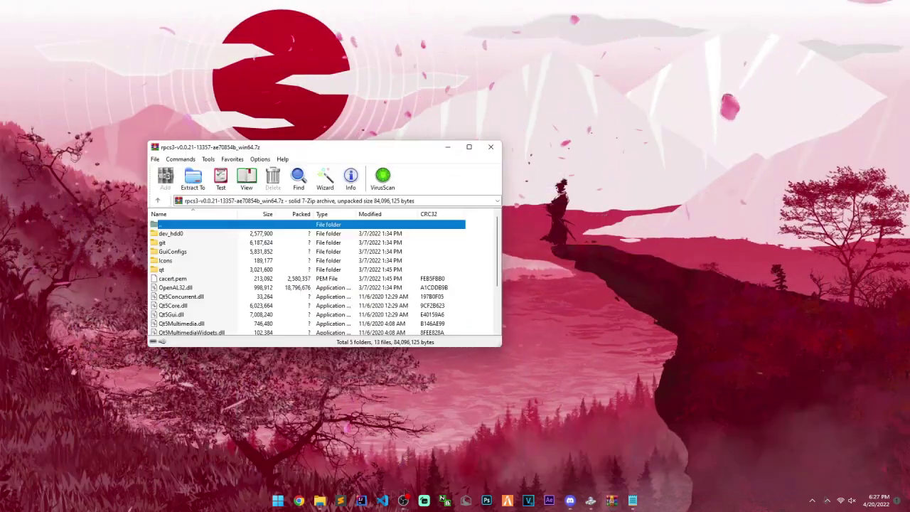
pyautogui.moveTo(320, 500)
pyautogui.click(289, 454)
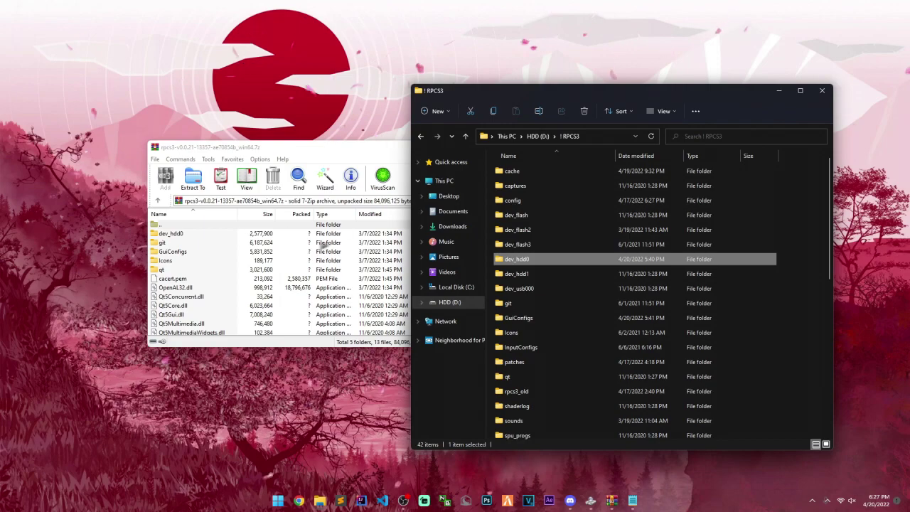
pyautogui.click(802, 325)
pyautogui.scroll(-5, 688, 366)
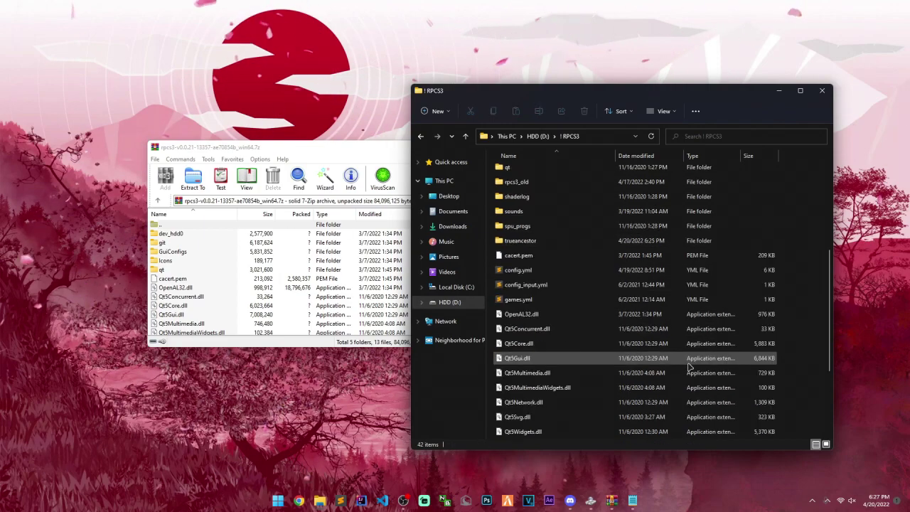
pyautogui.scroll(-3, 688, 366)
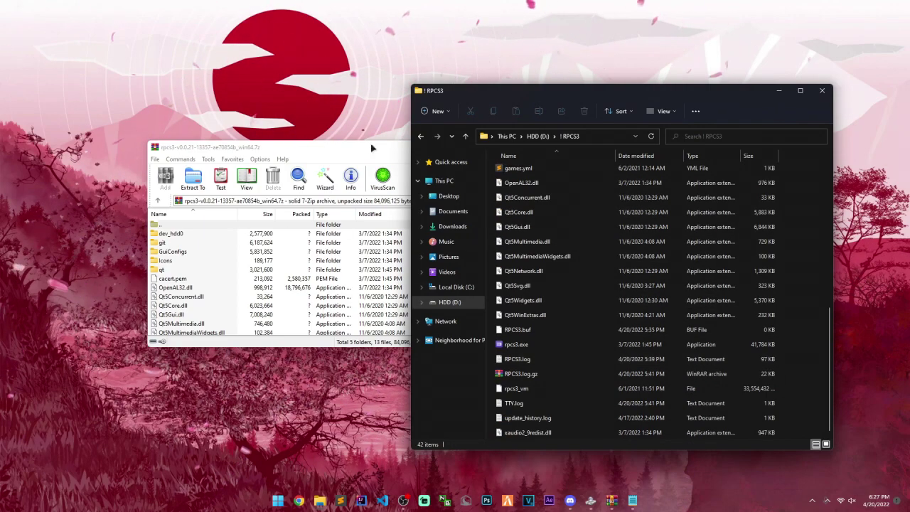
pyautogui.click(370, 148)
pyautogui.click(442, 147)
# Switch to Chrome and open the Project Lighthouse site at lighthouse.lbpunion.com
pyautogui.click(307, 500)
pyautogui.click(495, 285)
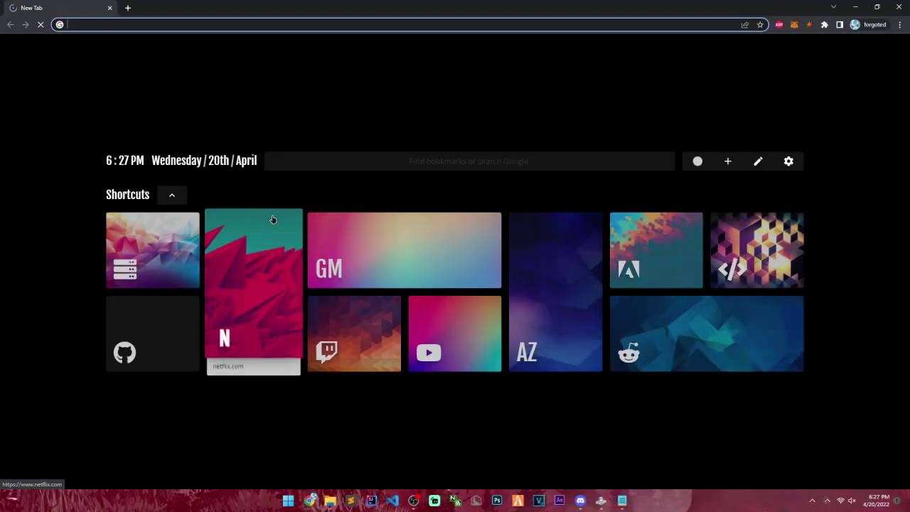
pyautogui.write('lig')
pyautogui.press('Return')
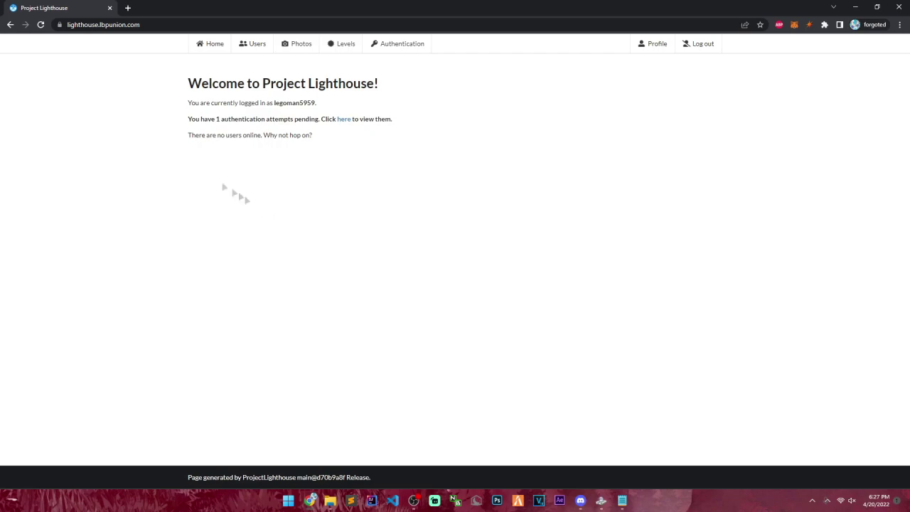
# View the site's Authentication page, open the account's profile and highlight its username
pyautogui.click(389, 44)
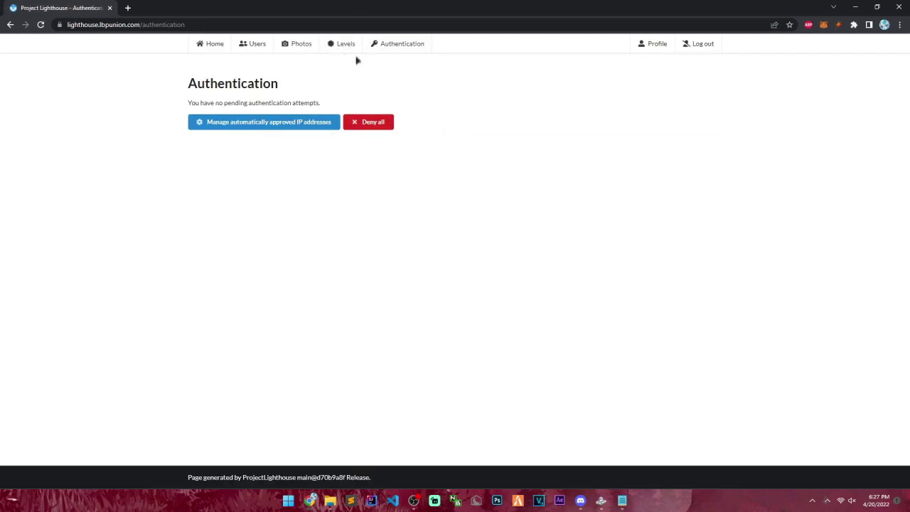
pyautogui.click(655, 43)
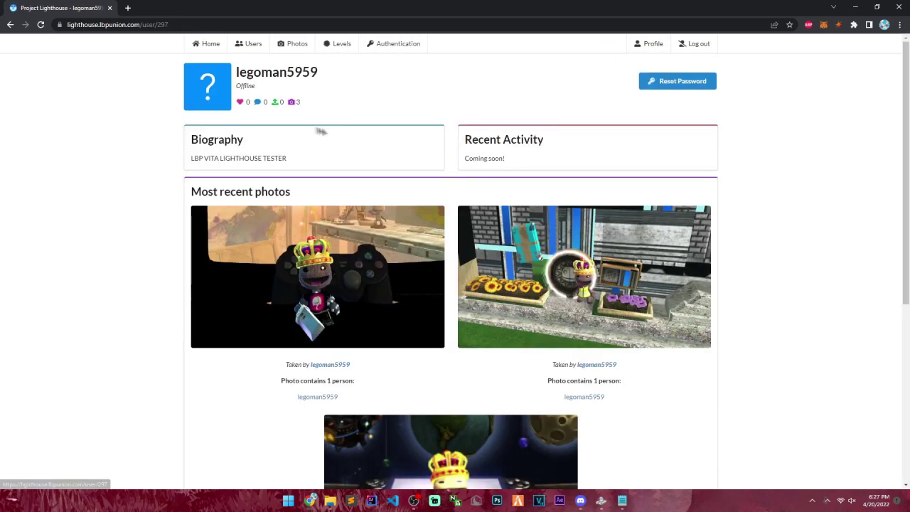
pyautogui.doubleClick(277, 74)
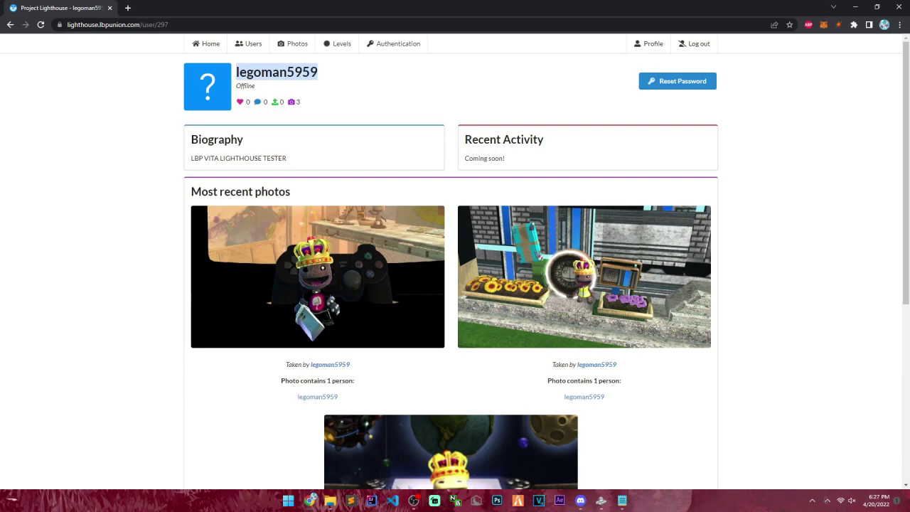
# Launch rpcs3.exe from the ! RPCS3 folder on the HDD (D:) drive
pyautogui.moveTo(334, 501)
pyautogui.click(384, 459)
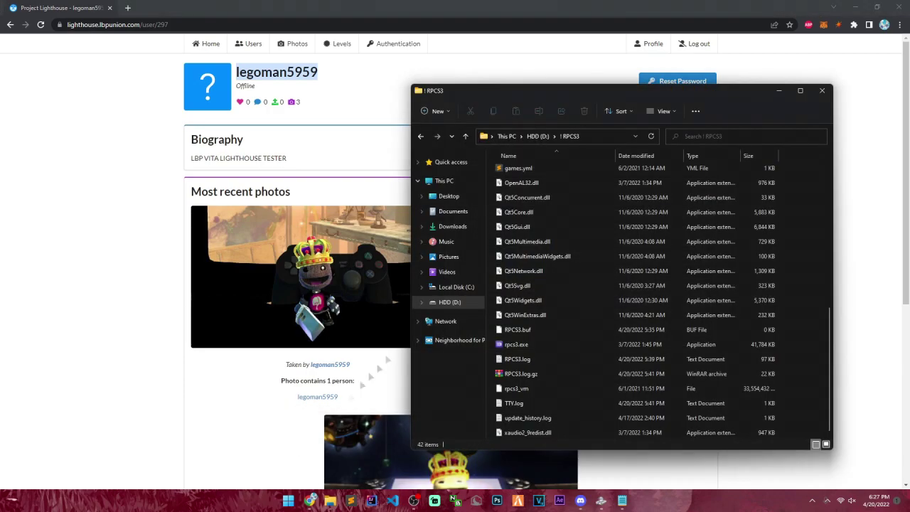
pyautogui.click(538, 348)
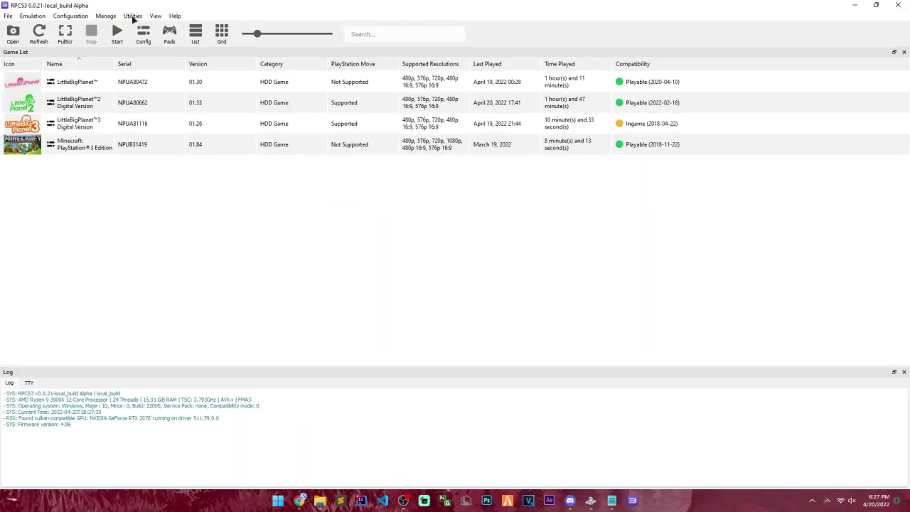
# Check the username in the RPCN account configuration and close the RPCN dialogs
pyautogui.click(132, 18)
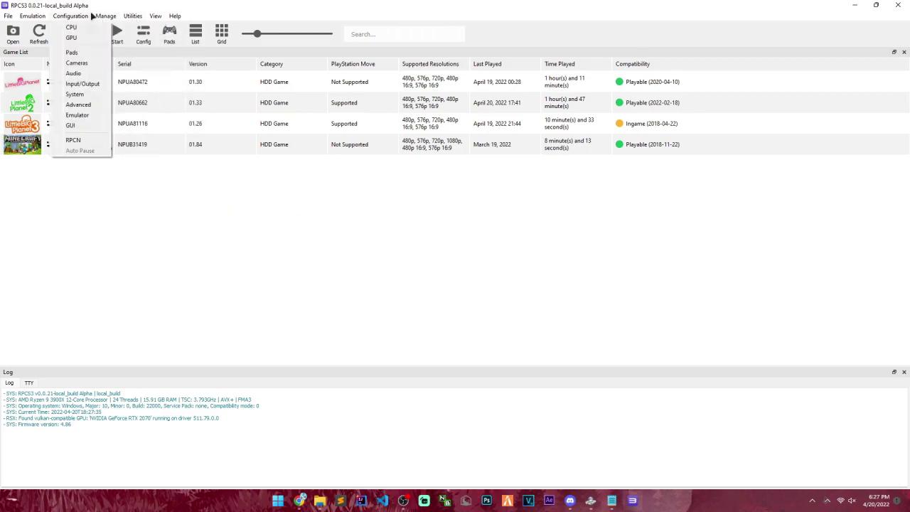
pyautogui.click(84, 145)
pyautogui.click(414, 254)
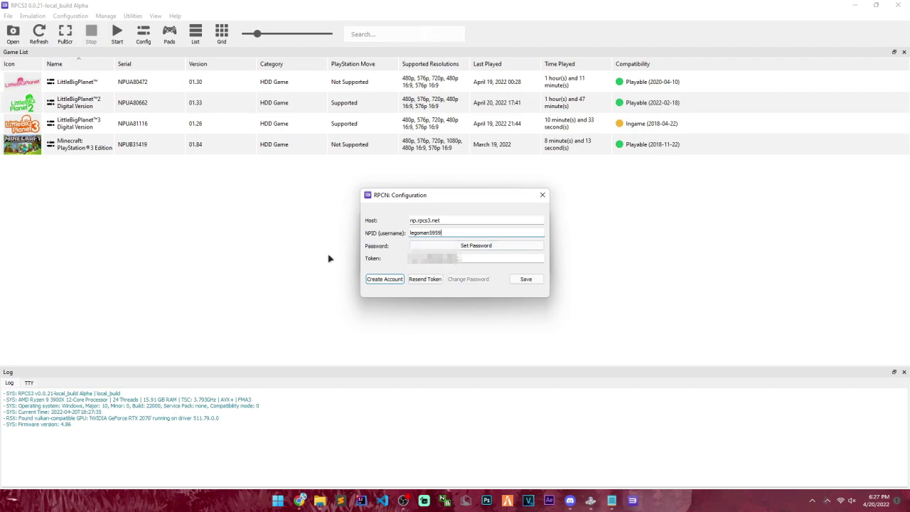
pyautogui.click(543, 198)
pyautogui.click(524, 256)
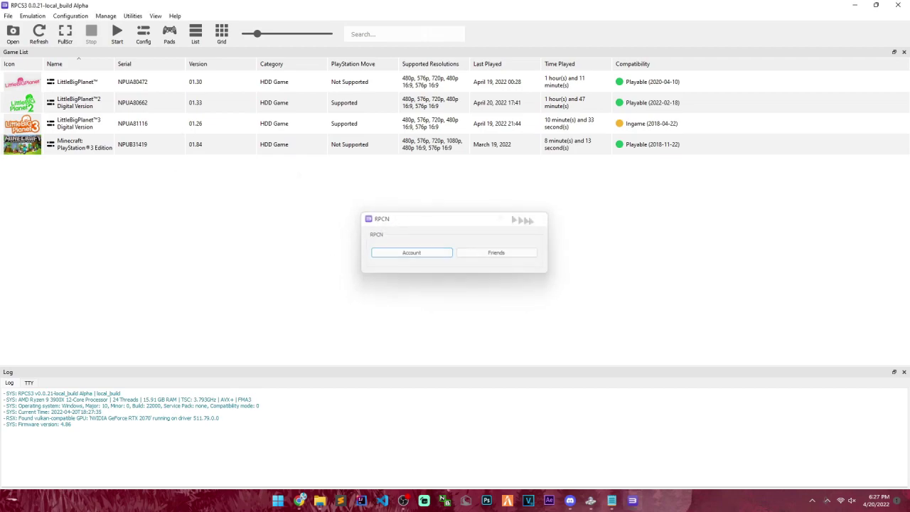
# Review the network settings in LittleBigPlanet 2's custom configuration, entering 8.8.8.8 as the DNS, and close the dialog
pyautogui.click(132, 108)
pyautogui.rightClick(143, 109)
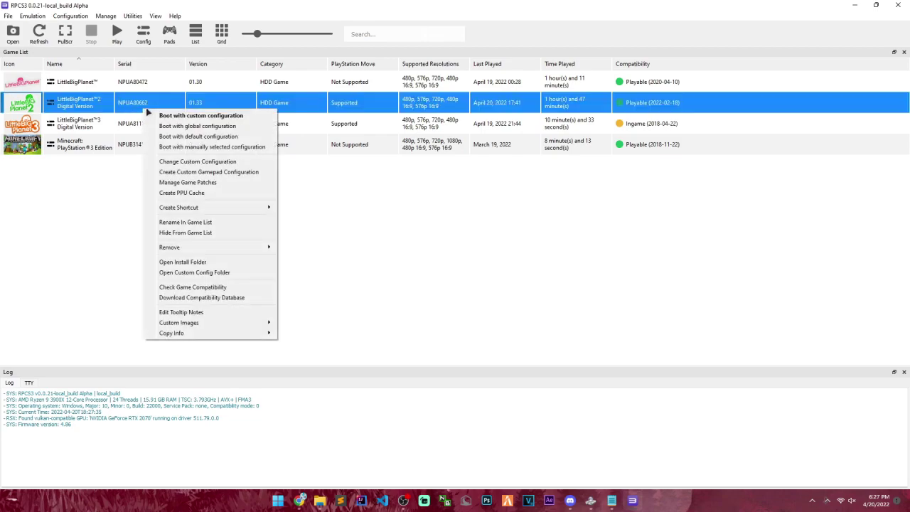
pyautogui.click(201, 162)
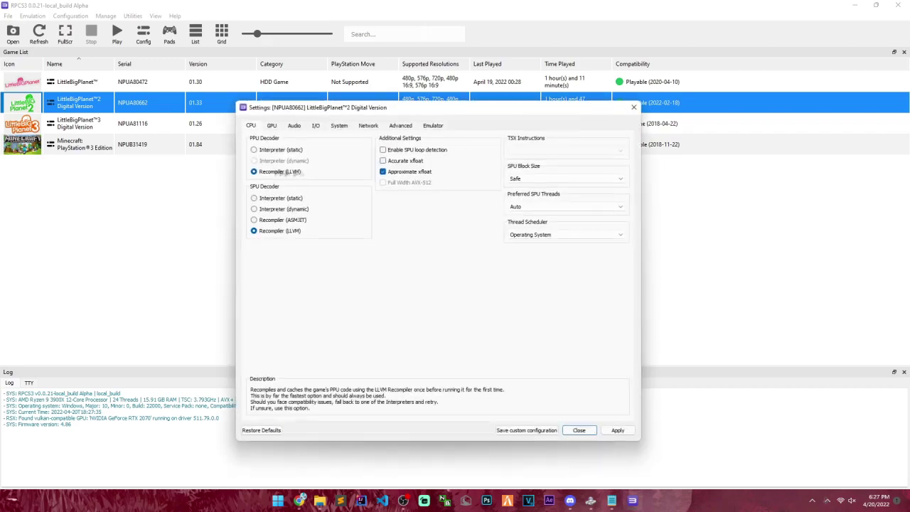
pyautogui.click(368, 125)
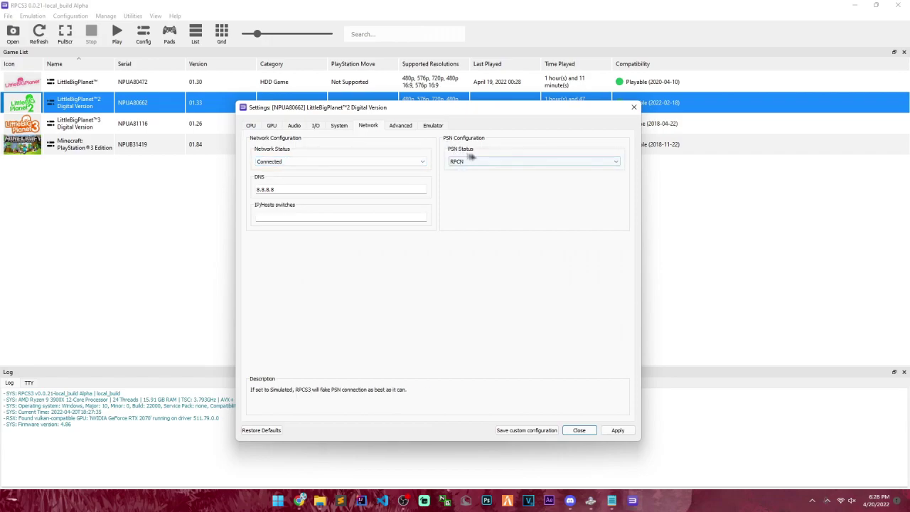
pyautogui.moveTo(320, 188); pyautogui.dragTo(216, 185)
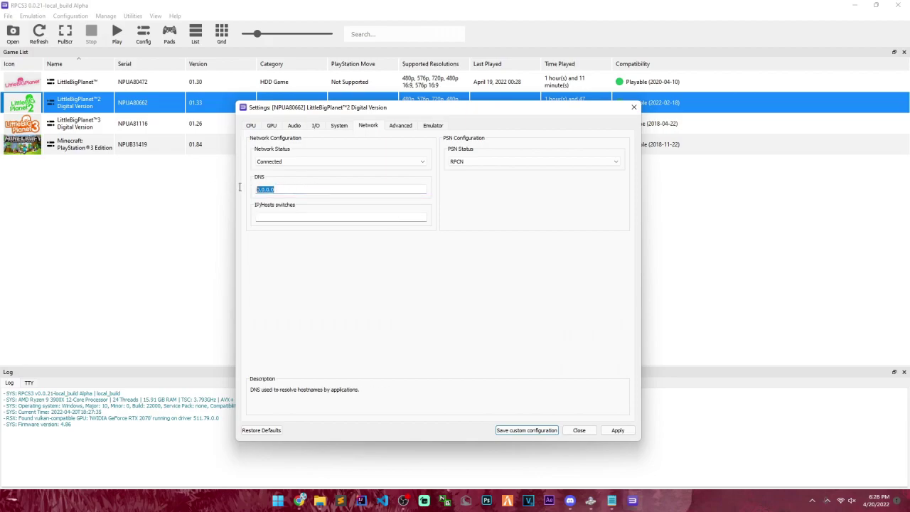
pyautogui.write('8.8.8.8')
pyautogui.hotkey('ctrl', 'a')
pyautogui.click(579, 430)
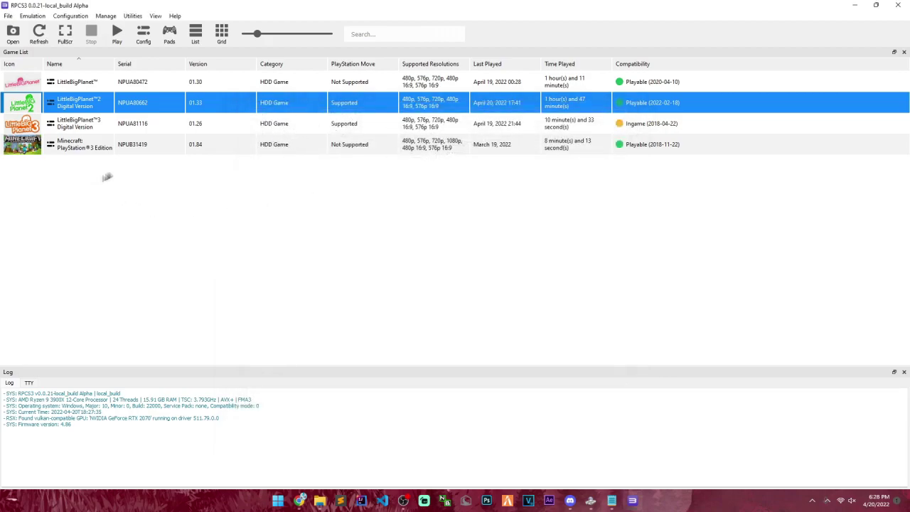
# Decrypt the PS3 binary EBOOT.BIN in the USRDIR folder of game NPUA80662
pyautogui.click(254, 241)
pyautogui.click(132, 16)
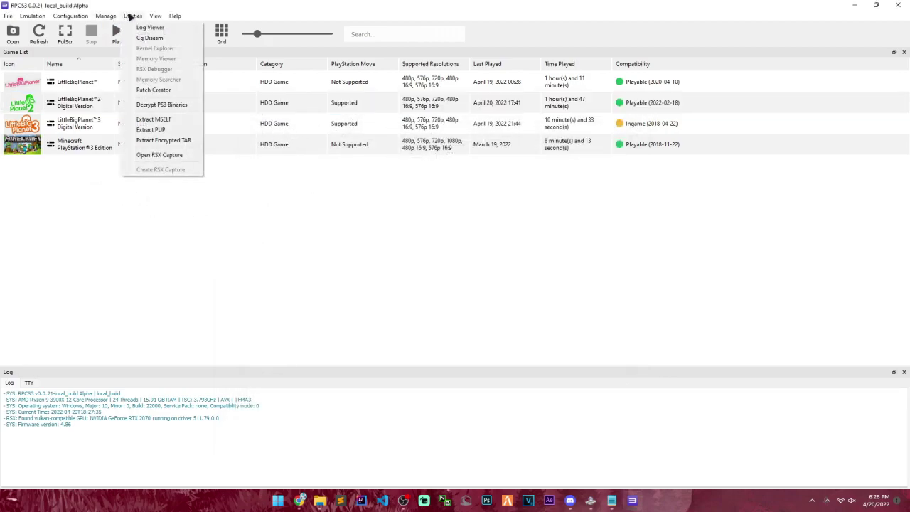
pyautogui.click(153, 103)
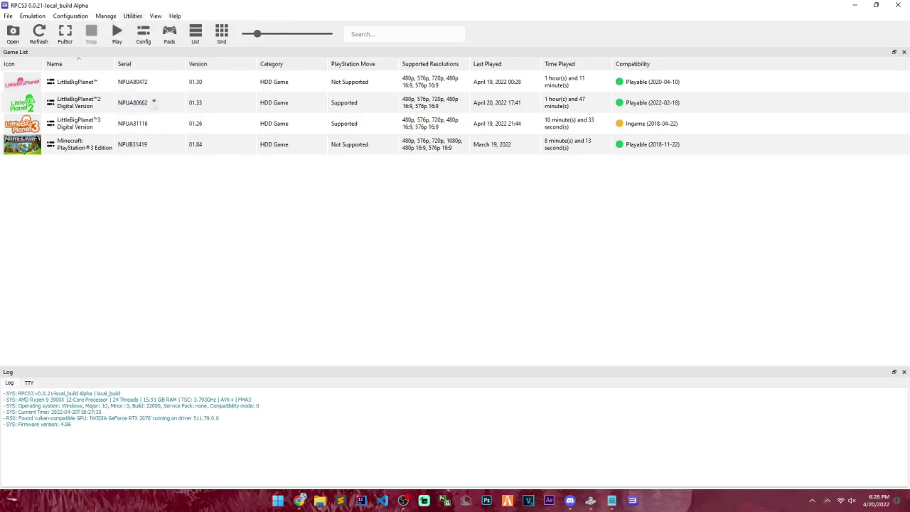
pyautogui.moveTo(290, 83); pyautogui.dragTo(264, 160)
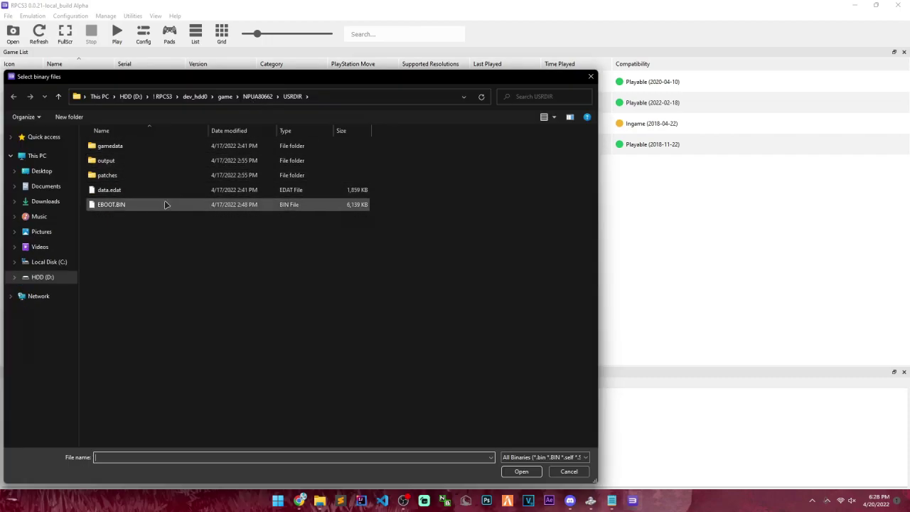
pyautogui.click(167, 205)
pyautogui.click(521, 471)
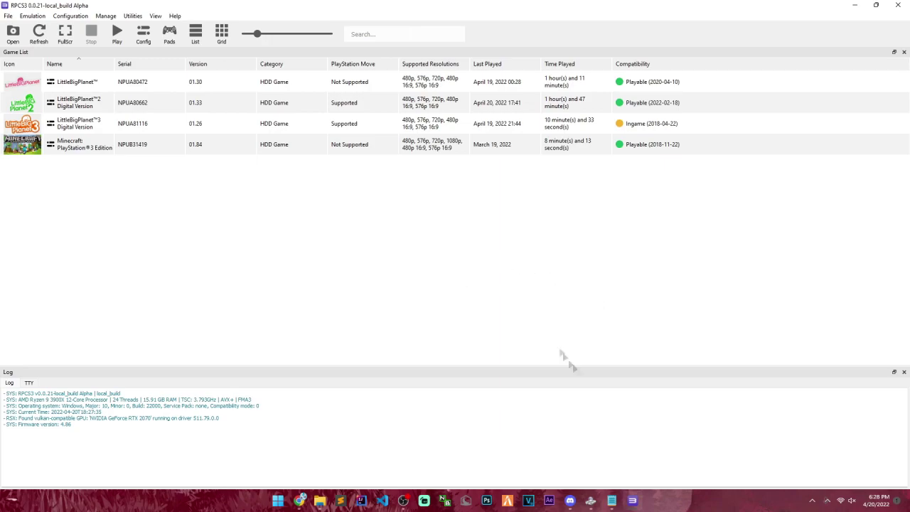
# Find LBPUnion.UnionPatcher.Gui.Windows.exe in the LBP Union Patch UP folder and run it
pyautogui.moveTo(320, 501)
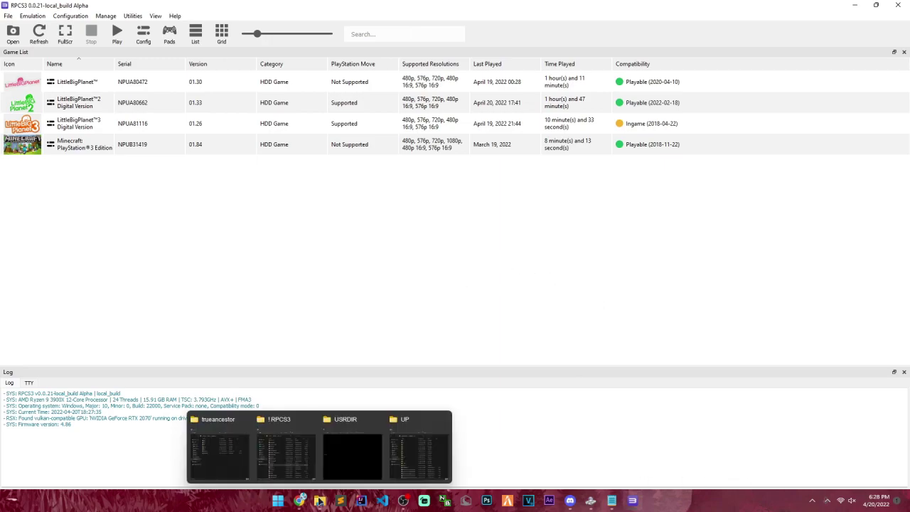
pyautogui.click(419, 448)
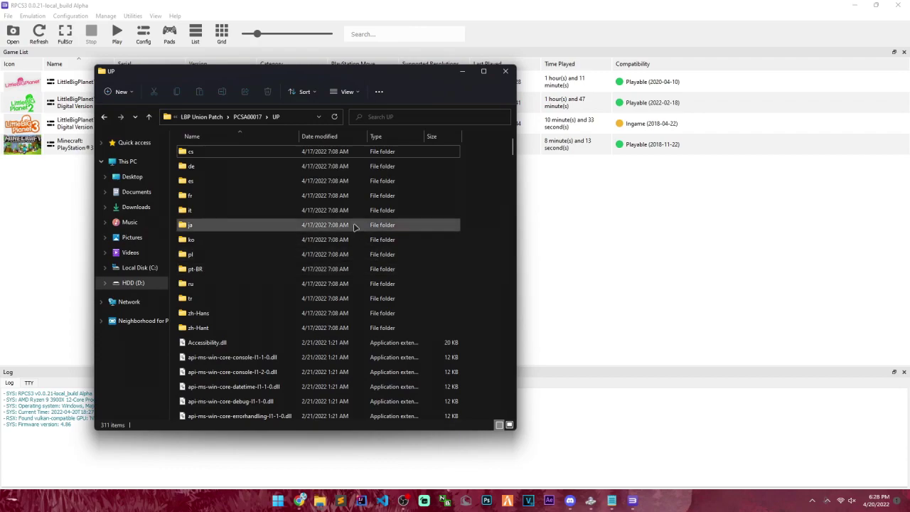
pyautogui.scroll(-20, 294, 331)
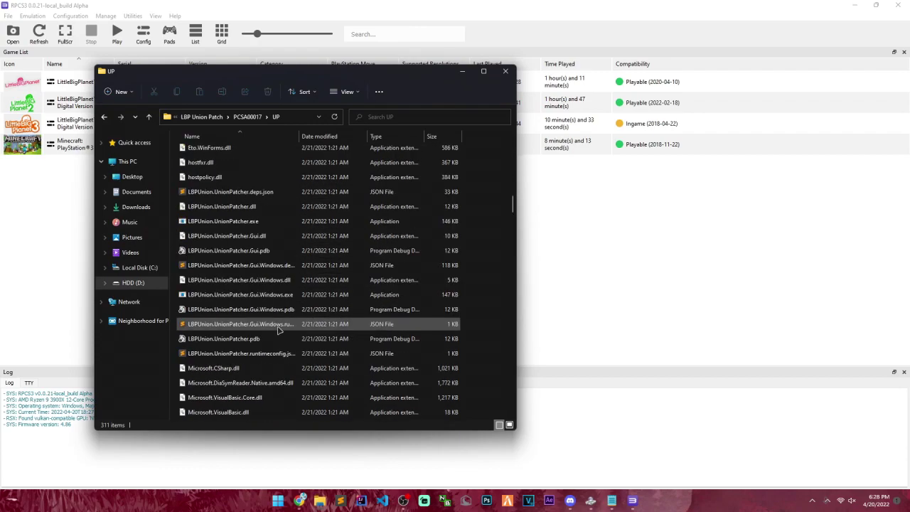
pyautogui.scroll(10, 299, 329)
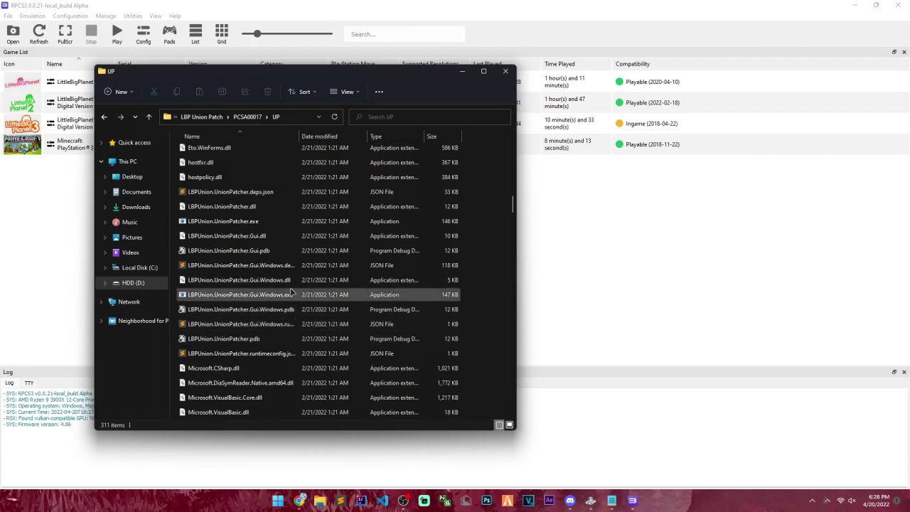
pyautogui.scroll(-5, 290, 295)
pyautogui.scroll(-15, 290, 294)
pyautogui.scroll(20, 289, 298)
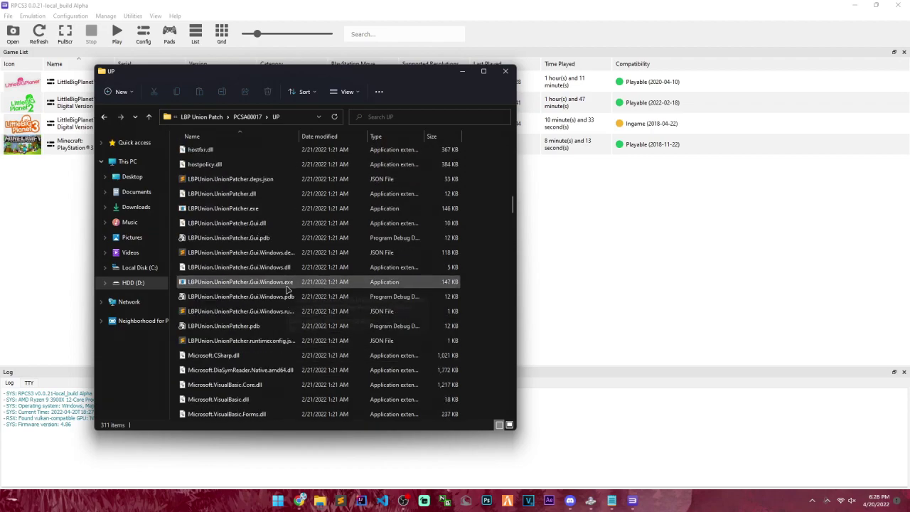
pyautogui.click(276, 283)
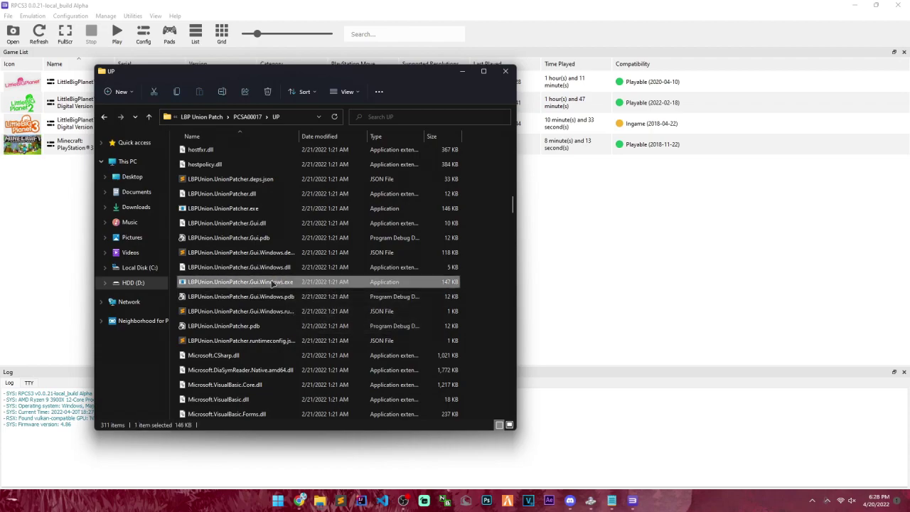
pyautogui.doubleClick(272, 283)
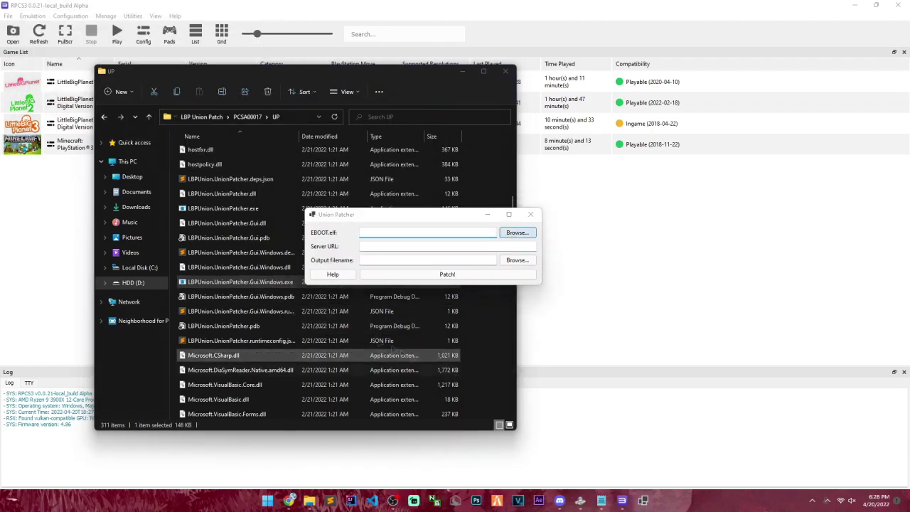
# Load EBOOT.elf from game NPUA80662's USRDIR folder as the EBOOT.elf input in Union Patcher
pyautogui.click(516, 233)
pyautogui.moveTo(555, 213); pyautogui.dragTo(425, 178)
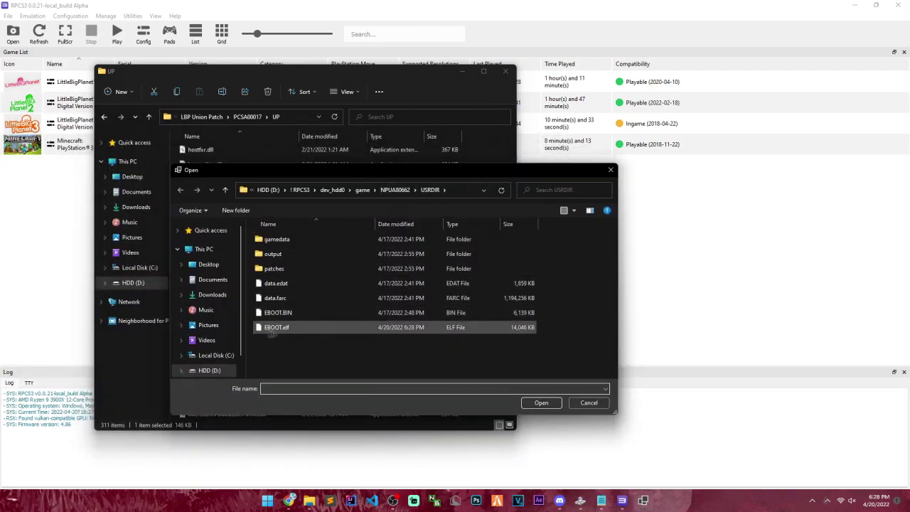
pyautogui.click(282, 332)
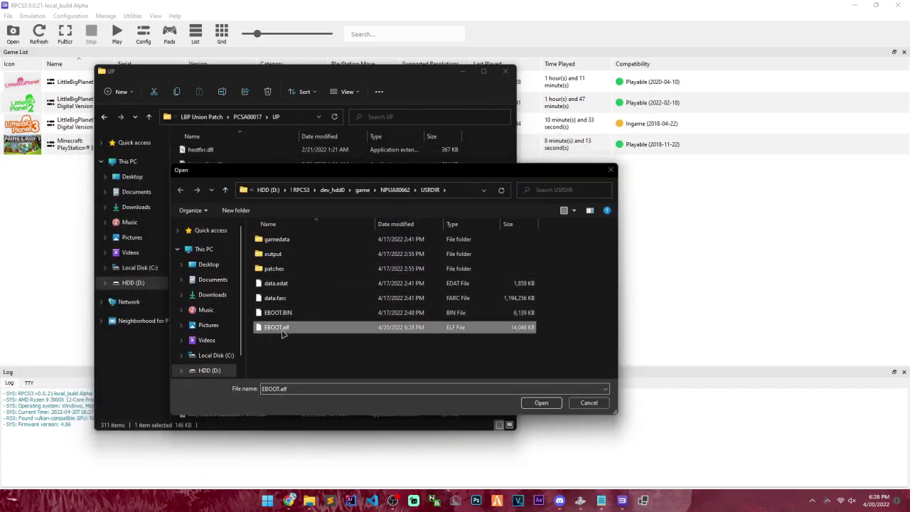
pyautogui.doubleClick(282, 333)
pyautogui.click(601, 499)
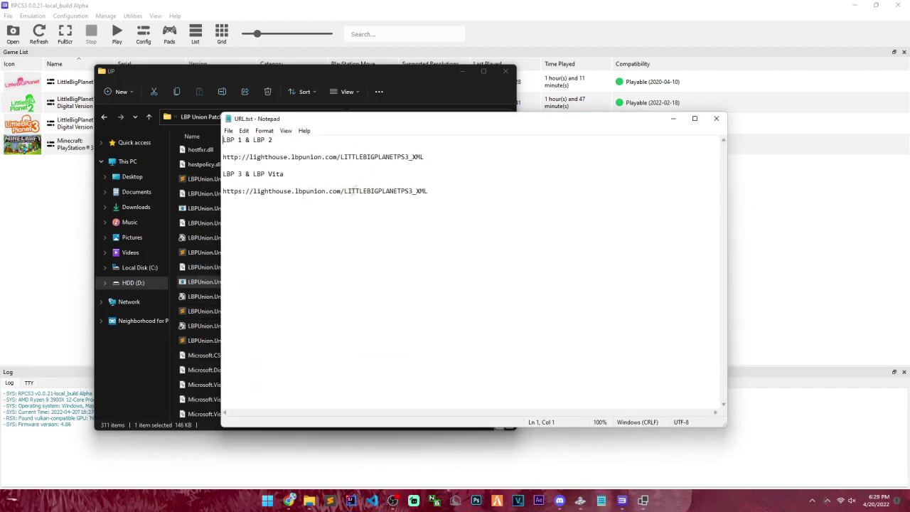
pyautogui.moveTo(432, 164); pyautogui.dragTo(196, 159)
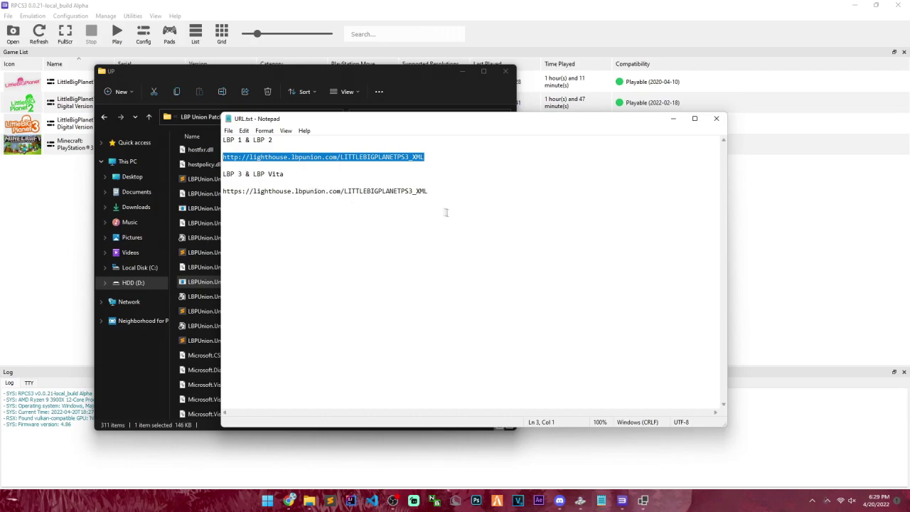
pyautogui.moveTo(223, 157); pyautogui.dragTo(464, 163)
pyautogui.moveTo(230, 192); pyautogui.dragTo(272, 191)
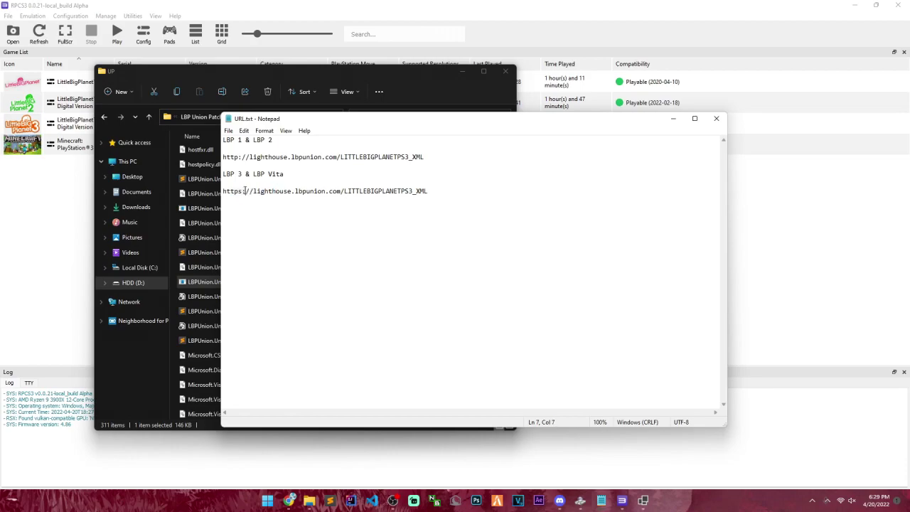
pyautogui.tripleClick(251, 156)
pyautogui.hotkey('ctrl', 'c')
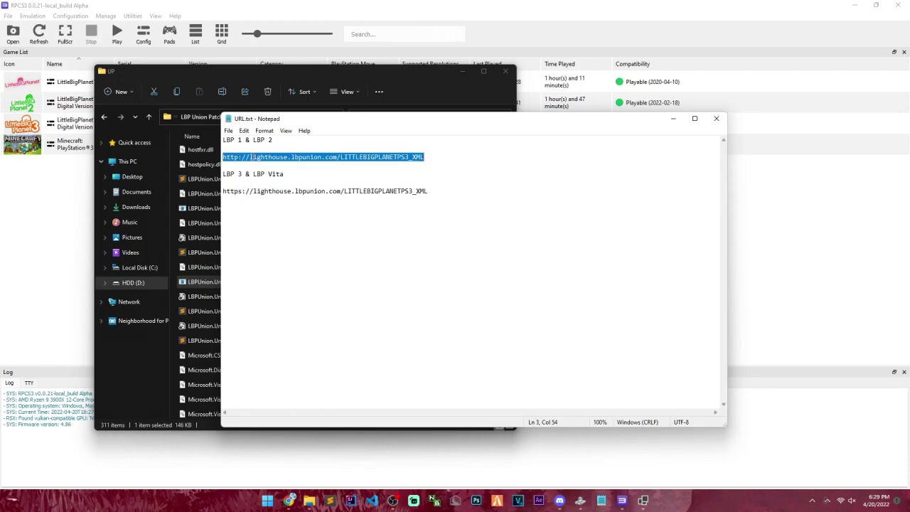
pyautogui.click(671, 119)
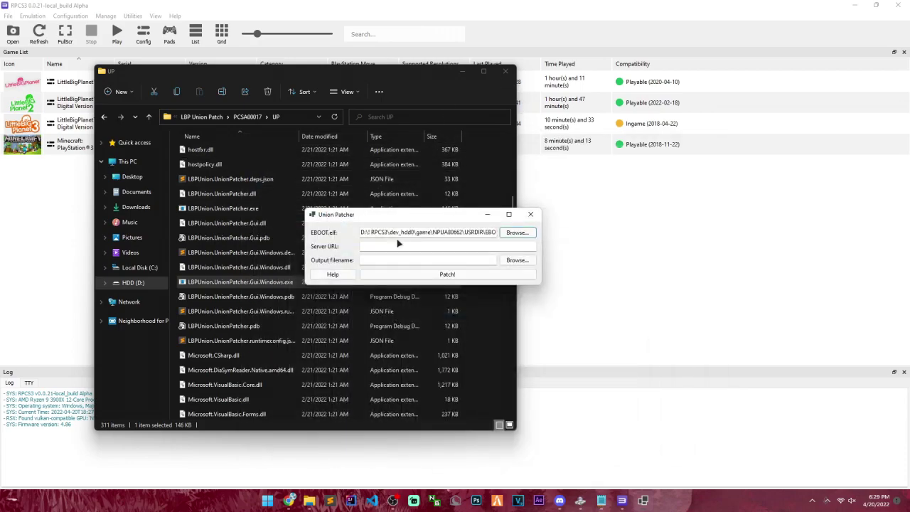
pyautogui.hotkey('ctrl', 'v')
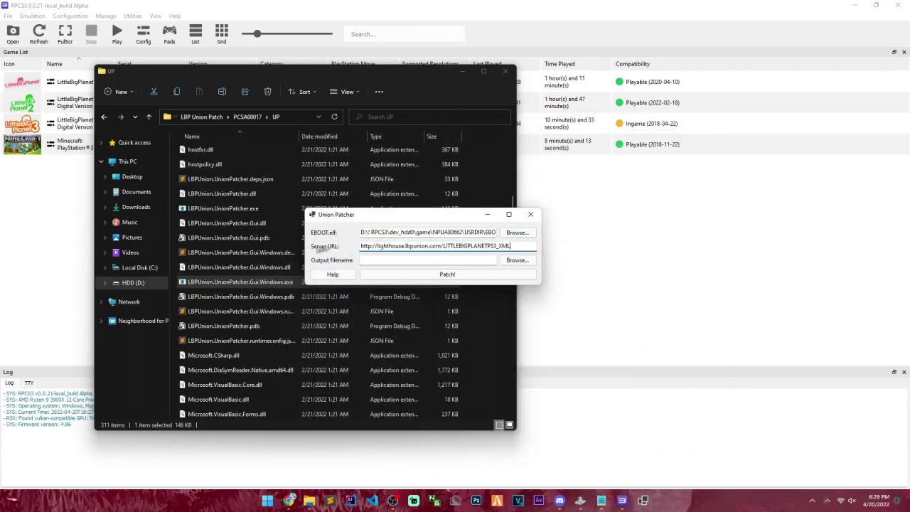
# Set the patcher's output file to EBOOT.lighthouse.elf in the USRDIR folder
pyautogui.click(515, 261)
pyautogui.moveTo(408, 172); pyautogui.dragTo(627, 161)
pyautogui.click(497, 315)
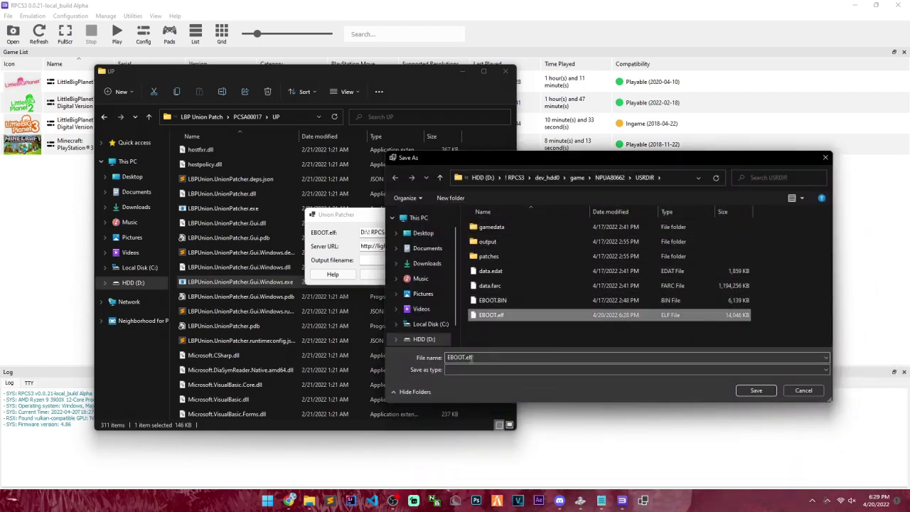
pyautogui.doubleClick(466, 357)
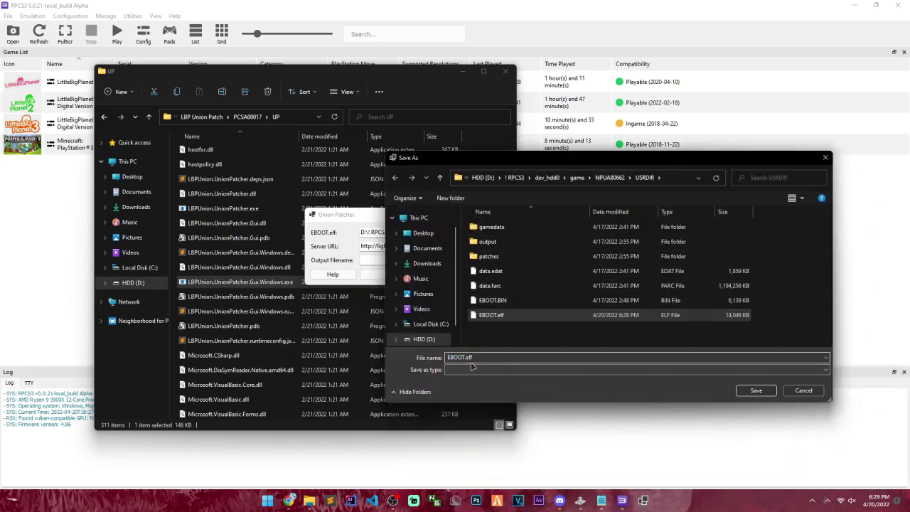
pyautogui.click(466, 357)
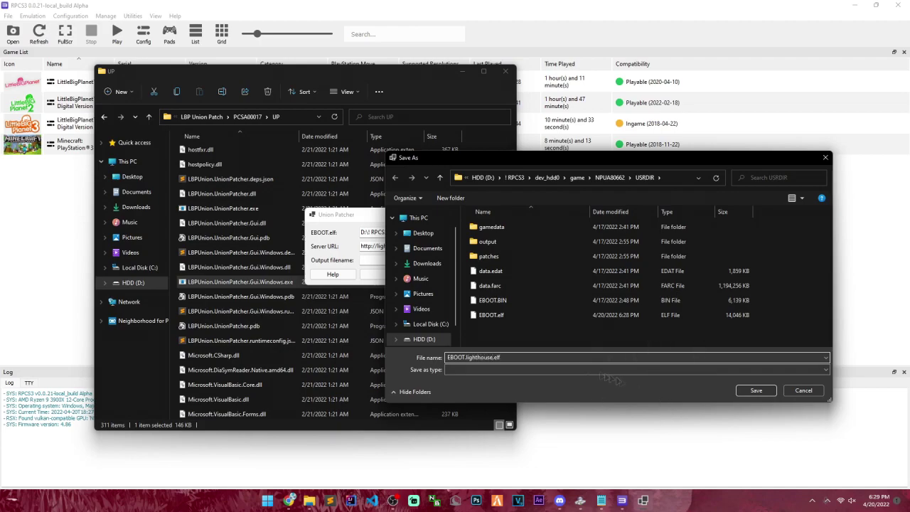
pyautogui.click(756, 392)
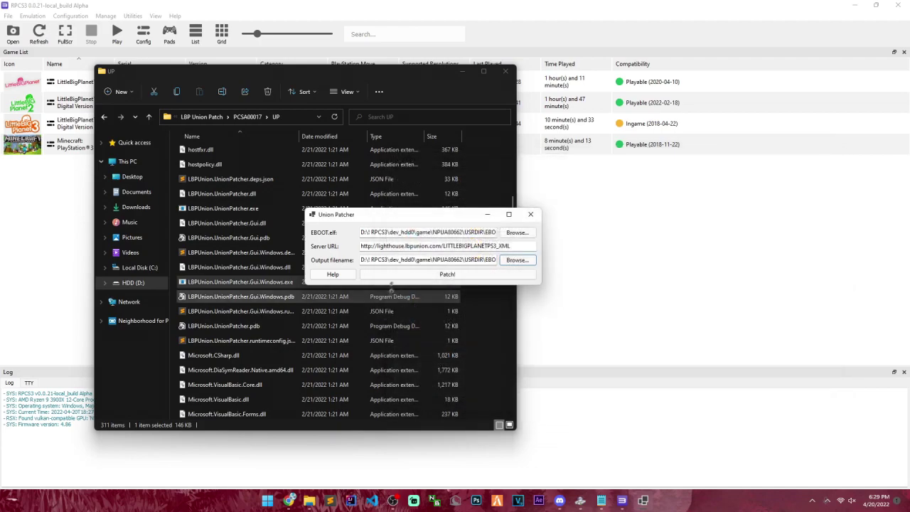
# Patch the EBOOT with the entered settings, dismiss the message, and close Union Patcher and the UP folder window
pyautogui.click(417, 275)
pyautogui.click(420, 276)
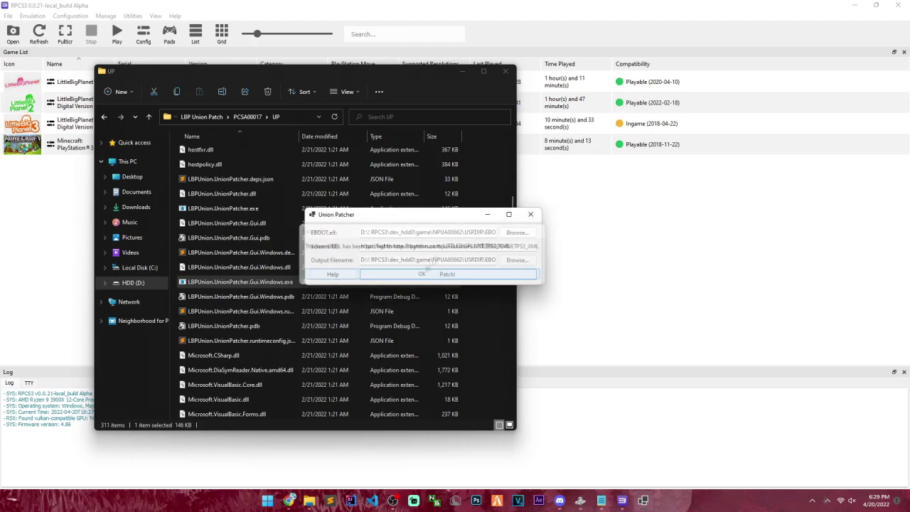
pyautogui.click(530, 214)
pyautogui.click(504, 71)
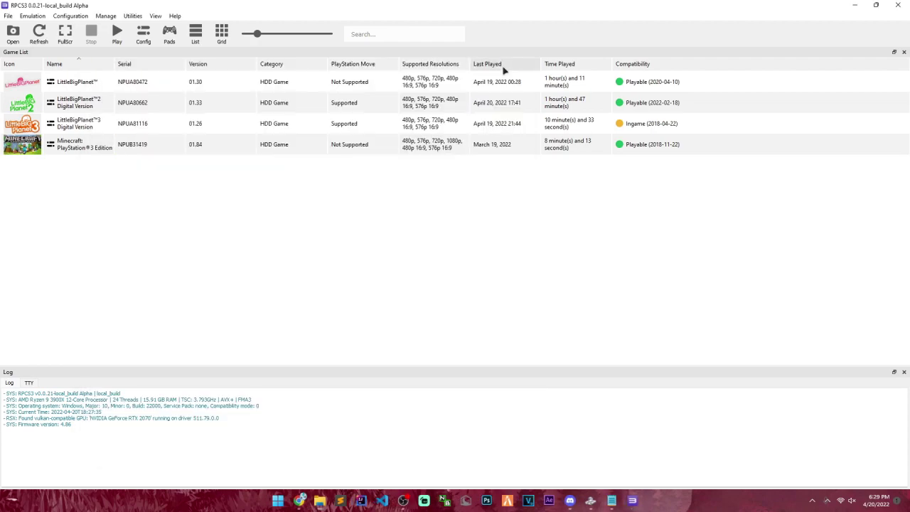
# Bring up the trueancestor folder and game NPUA80662's USRDIR folder together in File Explorer
pyautogui.click(320, 500)
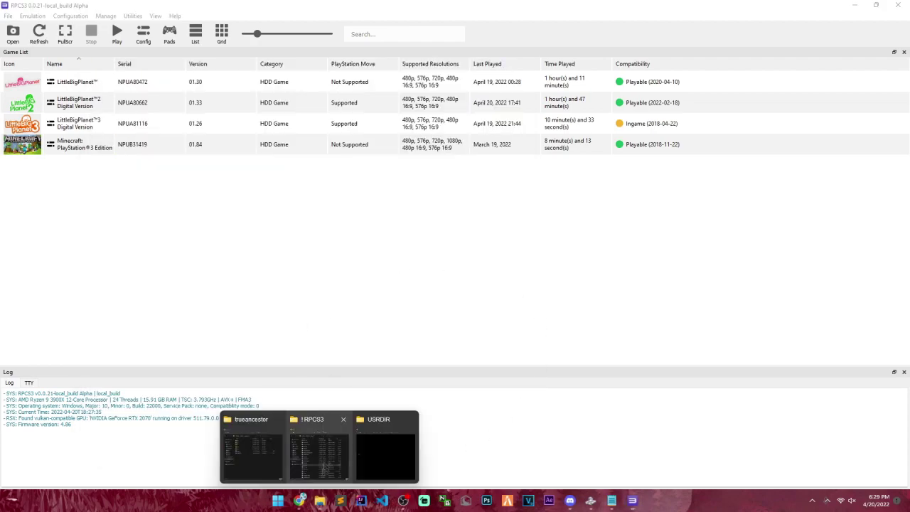
pyautogui.click(256, 444)
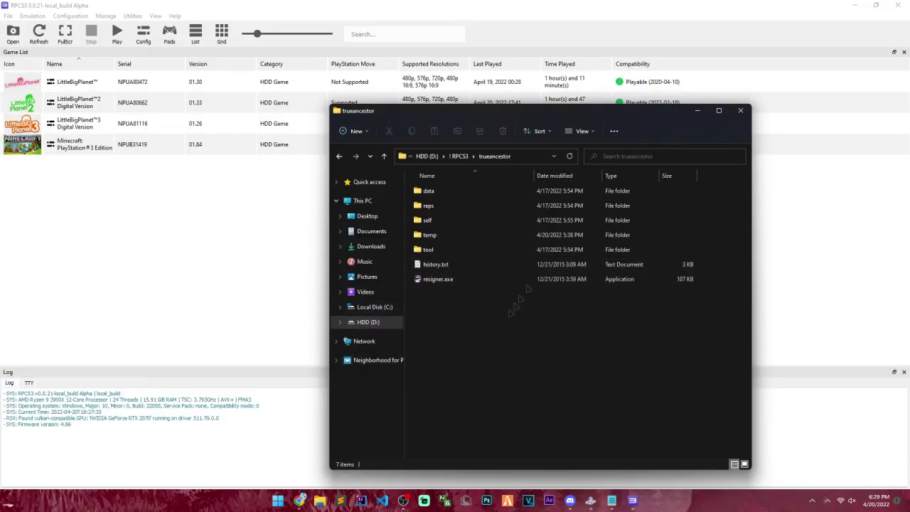
pyautogui.moveTo(559, 111); pyautogui.dragTo(455, 66)
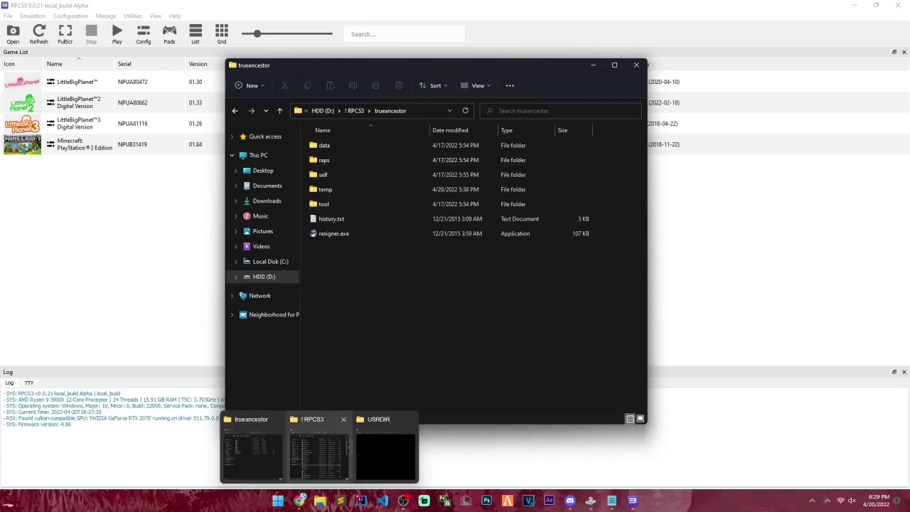
pyautogui.moveTo(319, 499)
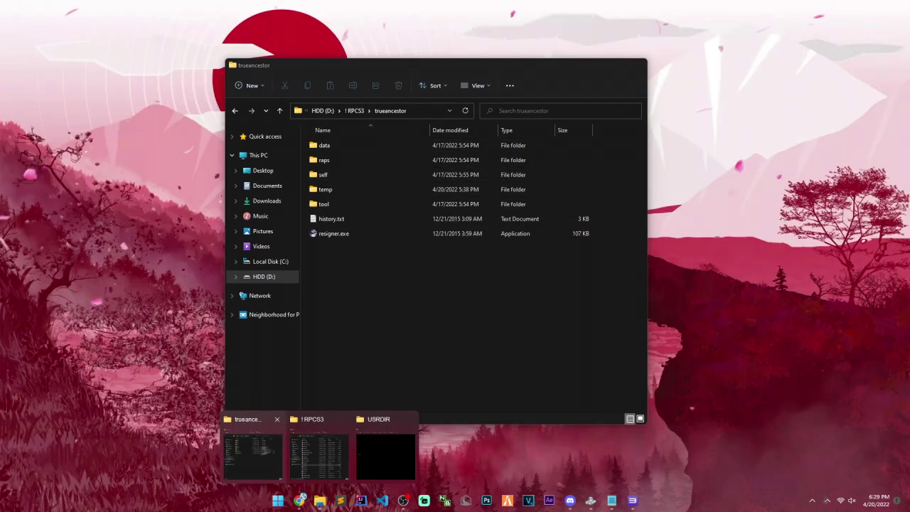
pyautogui.moveTo(313, 453)
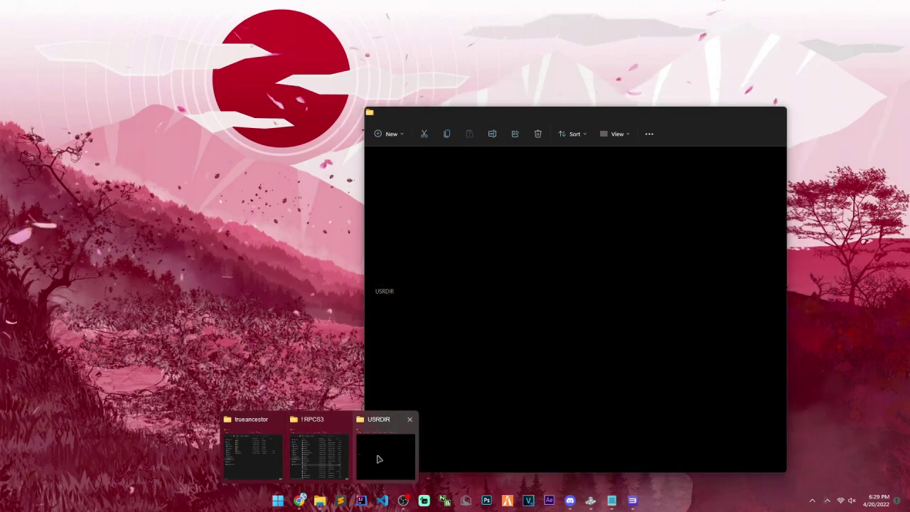
pyautogui.click(376, 460)
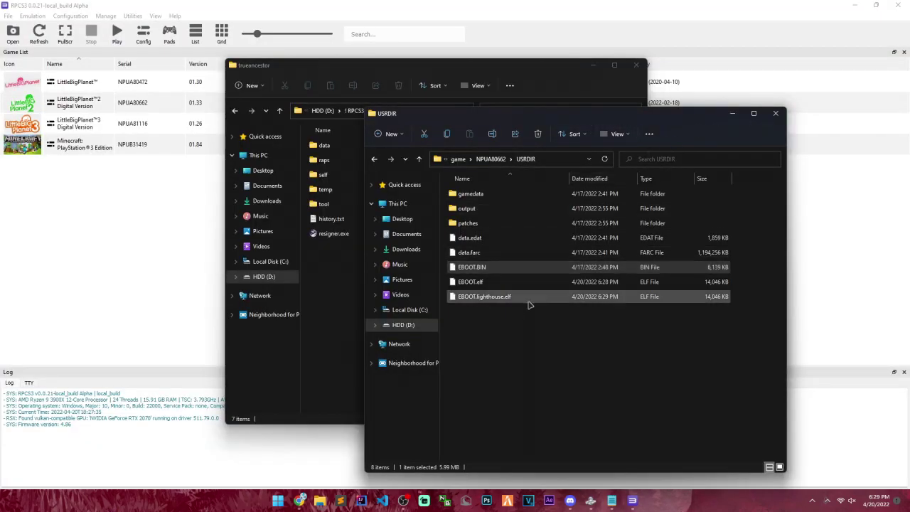
# Rename the original EBOOT.BIN in the USRDIR folder as EBOOTold.BIN
pyautogui.click(528, 301)
pyautogui.click(561, 252)
pyautogui.moveTo(561, 267); pyautogui.dragTo(550, 142)
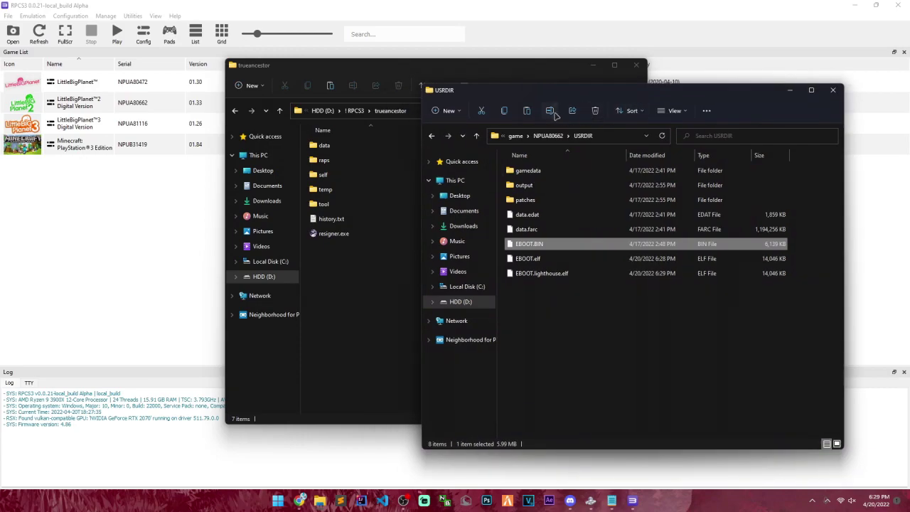
pyautogui.click(552, 112)
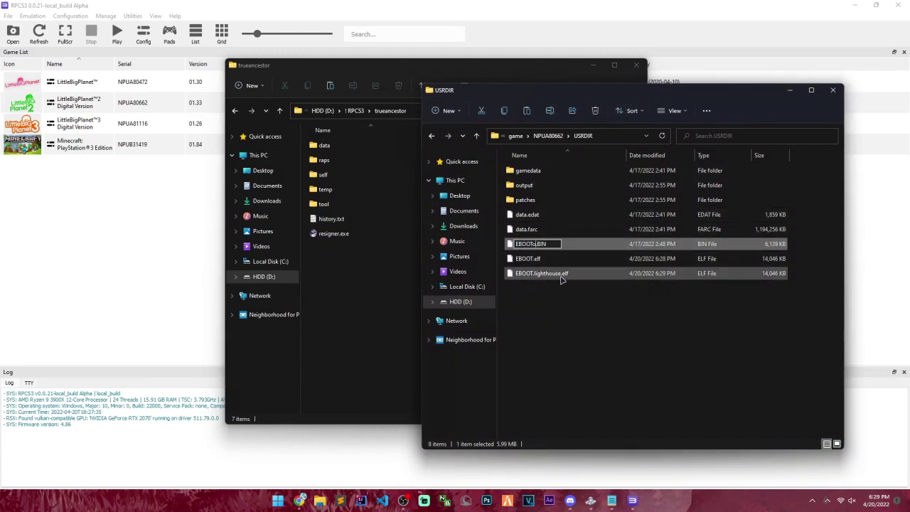
pyautogui.press('Return')
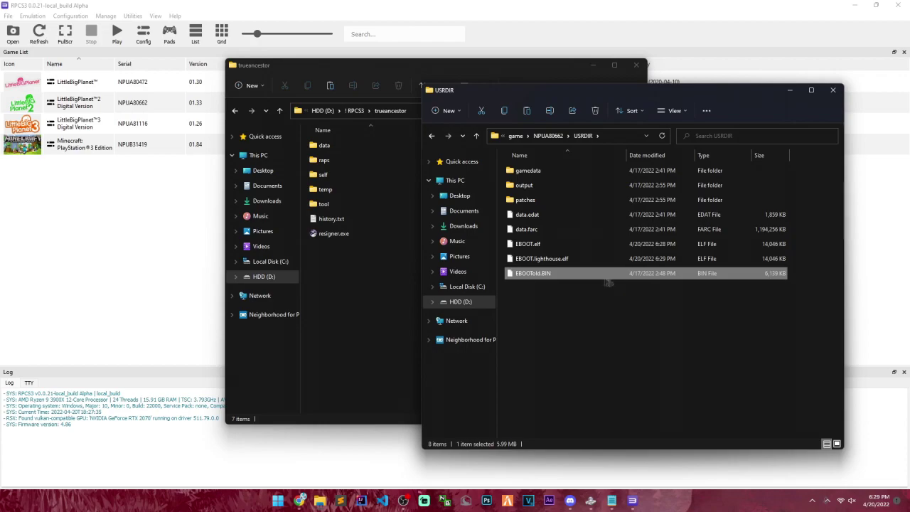
# Copy EBOOT.lighthouse.elf from USRDIR into the trueancestor folder and rename the copy as EBOOT.elf
pyautogui.click(547, 260)
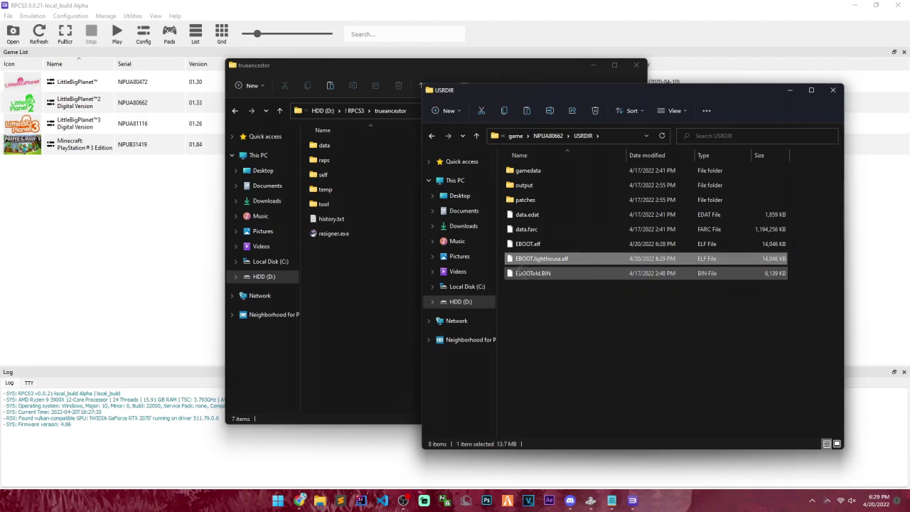
pyautogui.moveTo(583, 261); pyautogui.dragTo(362, 291)
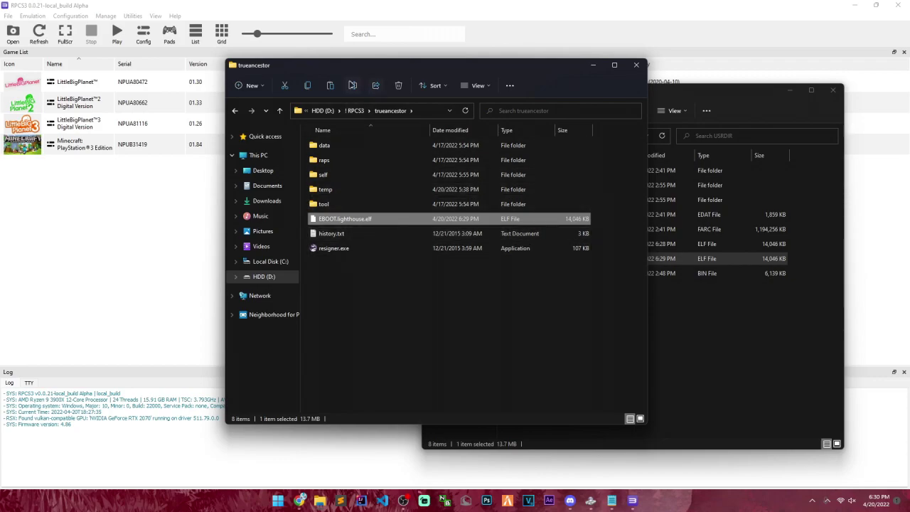
pyautogui.click(352, 86)
pyautogui.moveTo(363, 219); pyautogui.dragTo(338, 220)
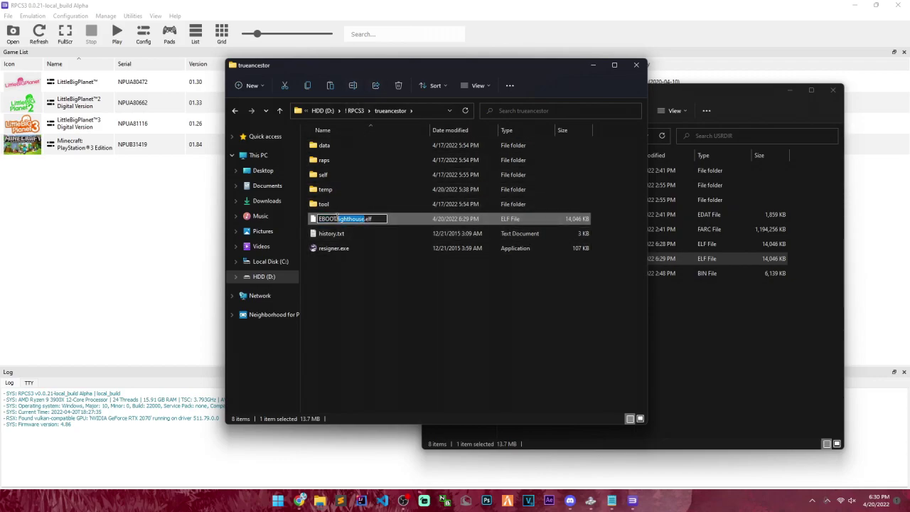
pyautogui.press('Delete')
# Run resigner.exe, resign the ELF with option 2, Resign to NON-DRM EBOOT, and close the resigner
pyautogui.doubleClick(370, 249)
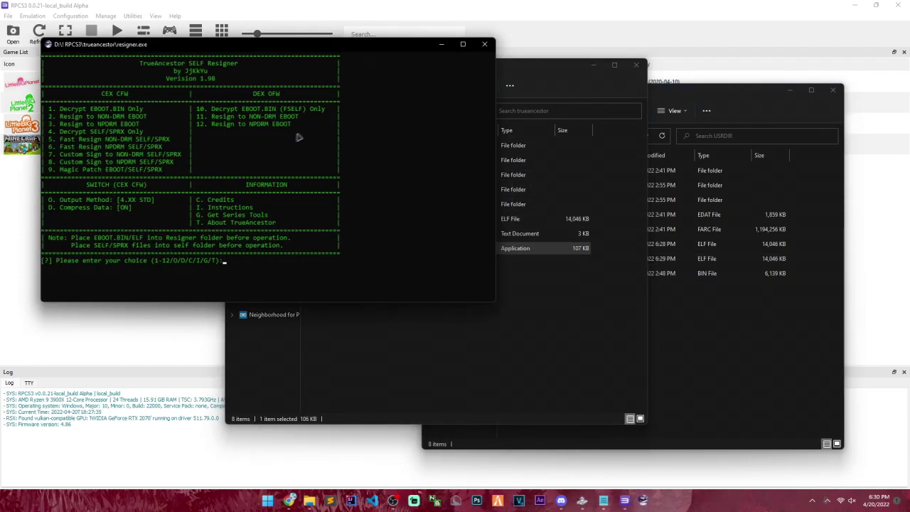
pyautogui.moveTo(580, 42); pyautogui.dragTo(579, 119)
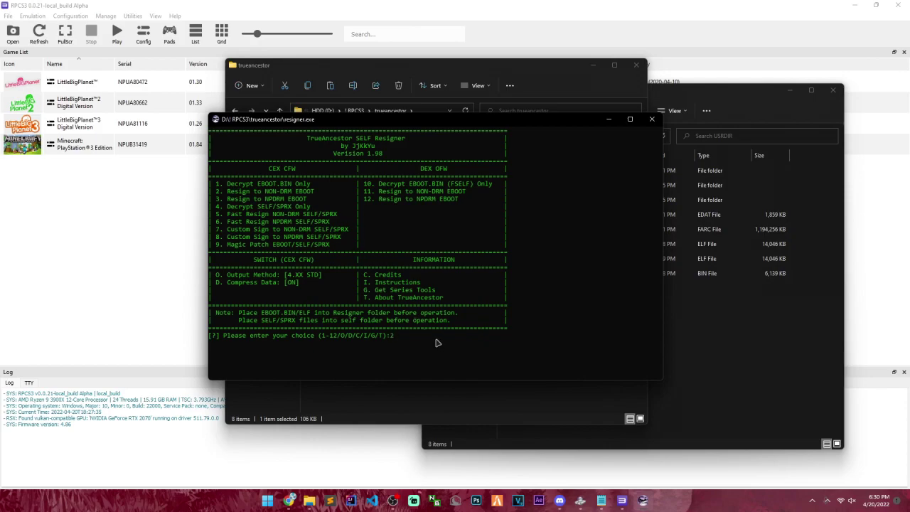
pyautogui.write('2')
pyautogui.press('Return')
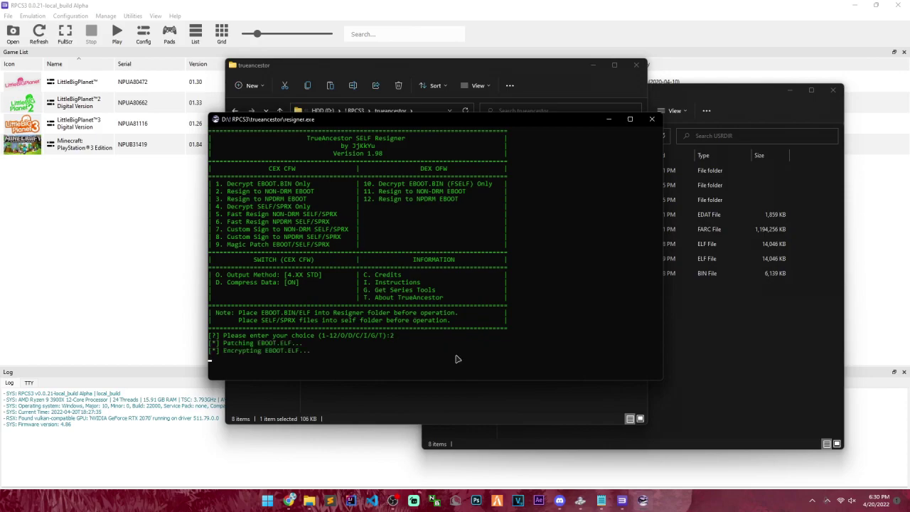
pyautogui.press('Return')
pyautogui.click(651, 119)
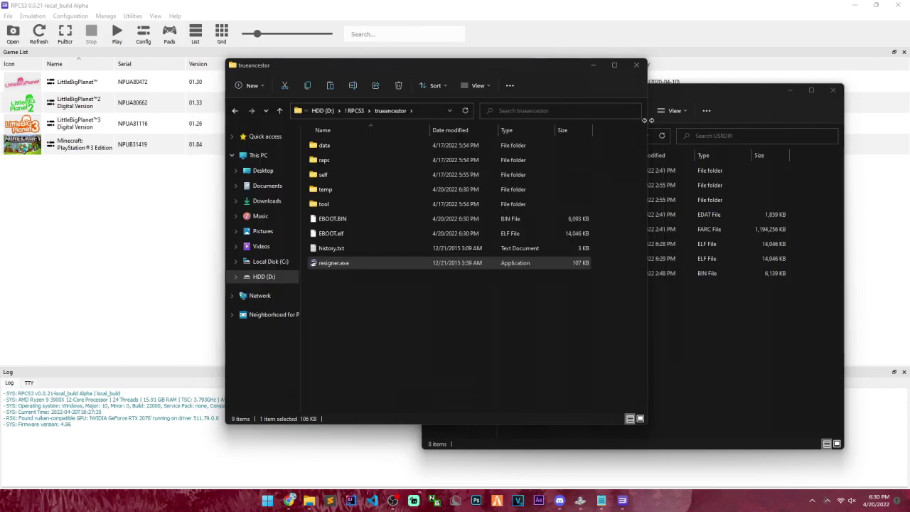
# Copy the resigned EBOOT.BIN from the trueancestor folder into the game's USRDIR folder
pyautogui.click(366, 218)
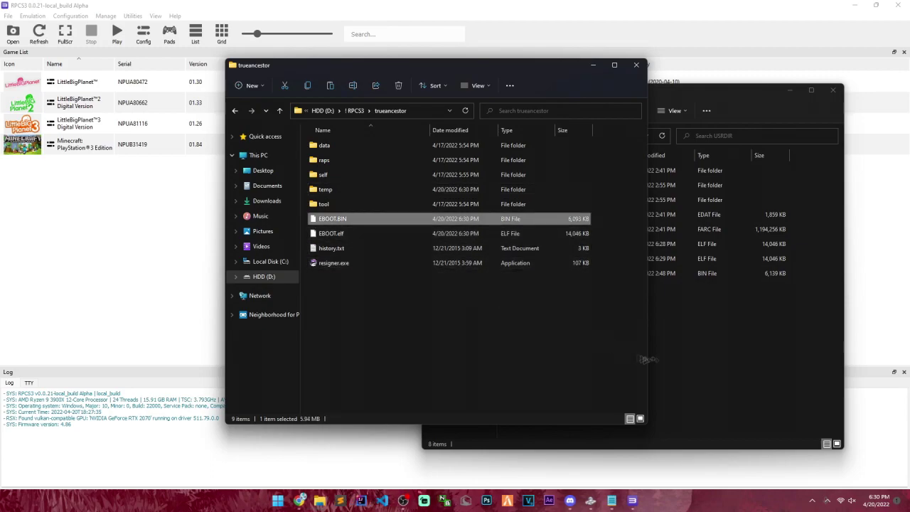
pyautogui.moveTo(643, 359); pyautogui.dragTo(673, 368)
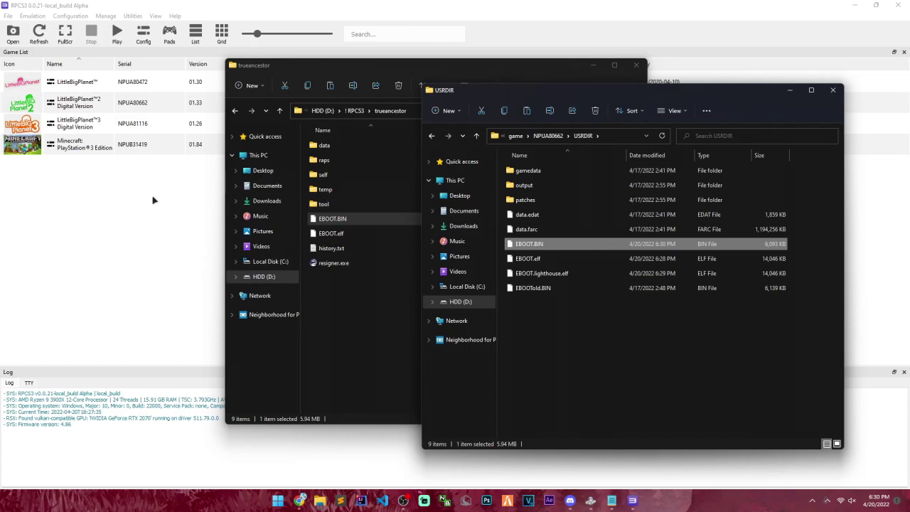
# Switch to RPCS3, boot EBOOT.BIN from the NPUA80662 USRDIR folder as a SELF/ELF, and close the game's server connection error
pyautogui.click(154, 198)
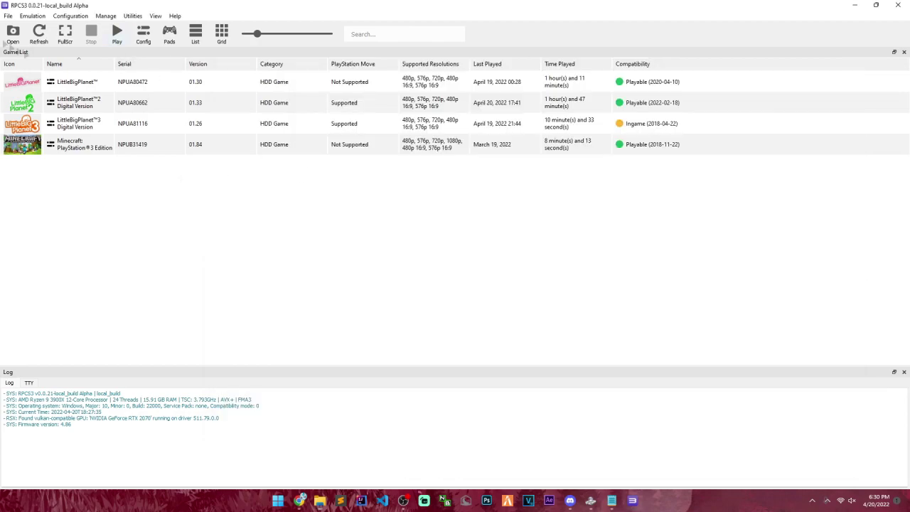
pyautogui.click(9, 16)
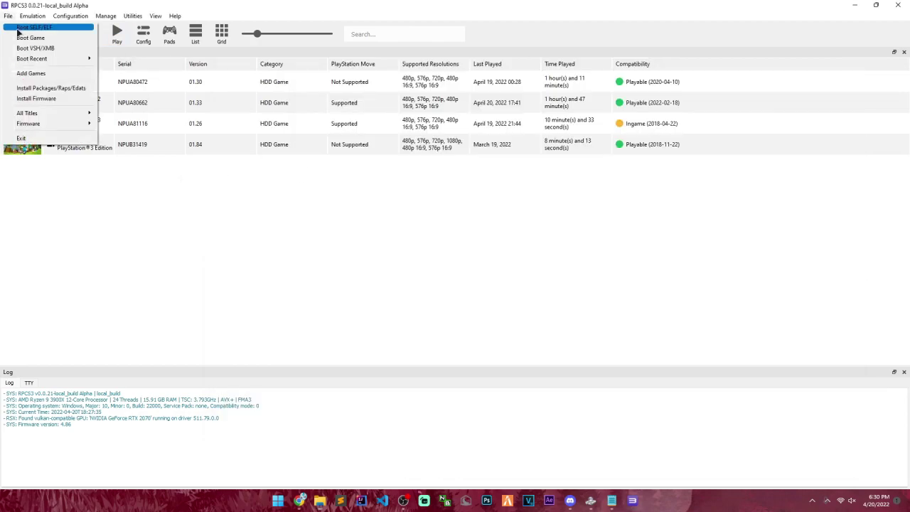
pyautogui.click(49, 28)
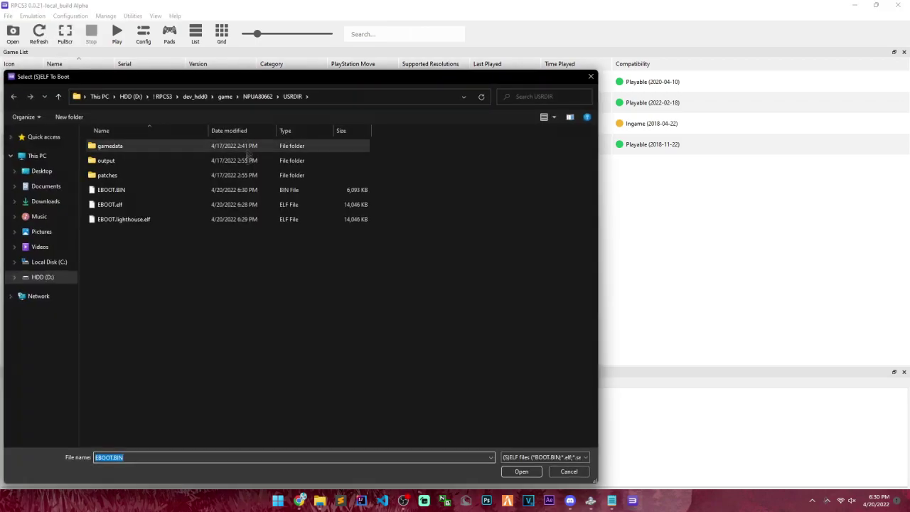
pyautogui.click(178, 196)
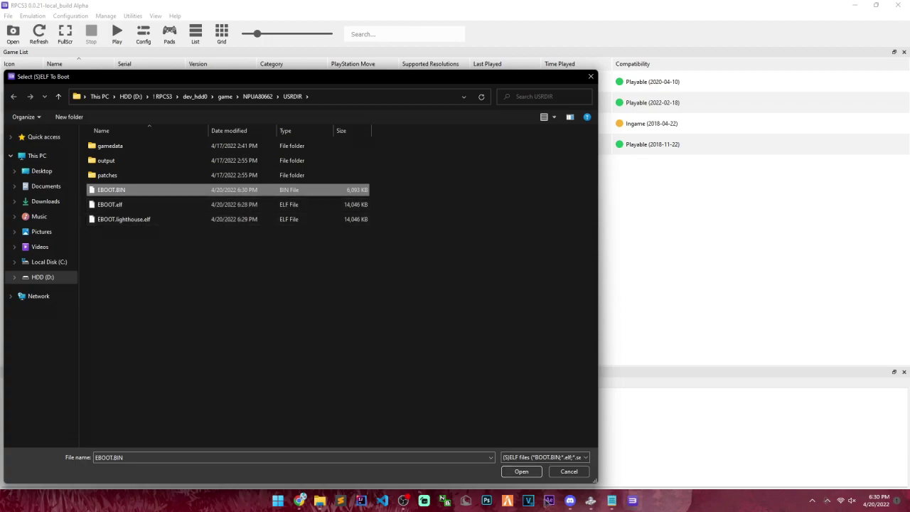
pyautogui.click(509, 472)
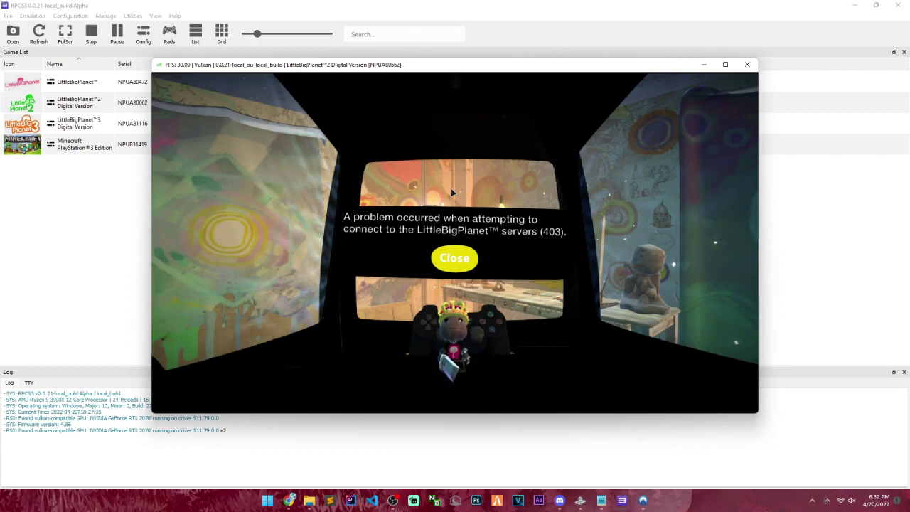
pyautogui.press('x')
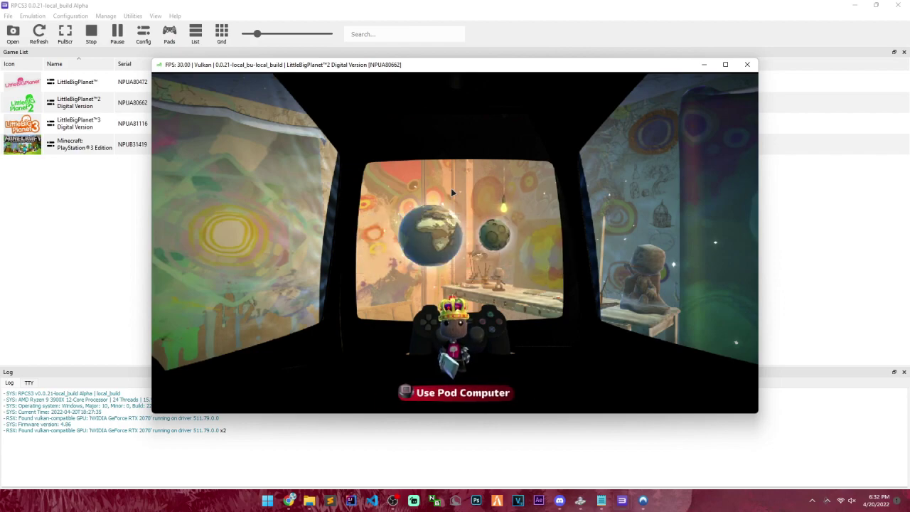
# Switch to the browser, refresh Project Lighthouse's Authentication page, and approve the pending RPCS3 request for this time only
pyautogui.hotkey('alt', 'Tab')
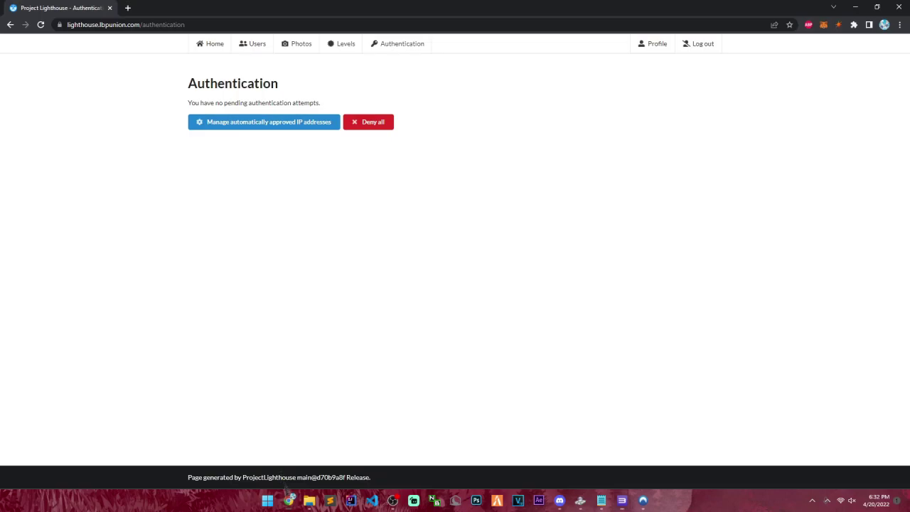
pyautogui.click(40, 25)
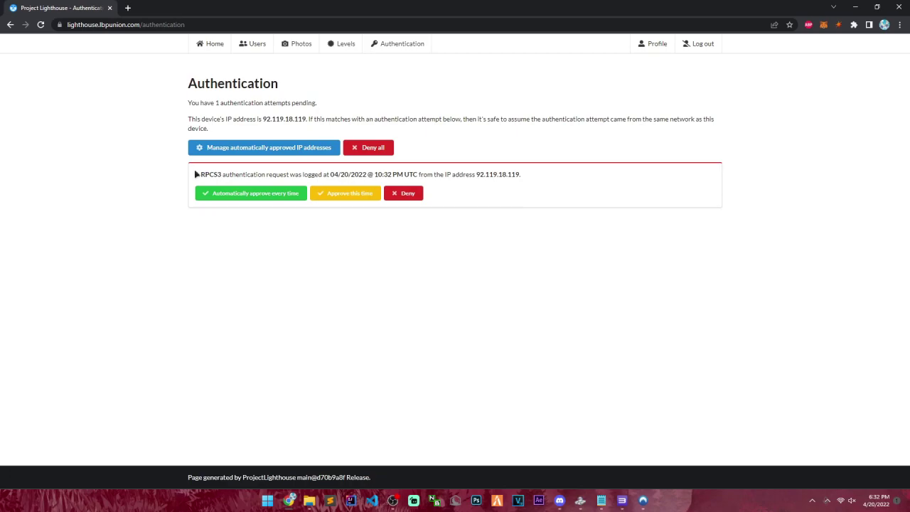
pyautogui.moveTo(195, 174); pyautogui.dragTo(513, 174)
pyautogui.doubleClick(501, 174)
pyautogui.click(519, 202)
pyautogui.click(341, 198)
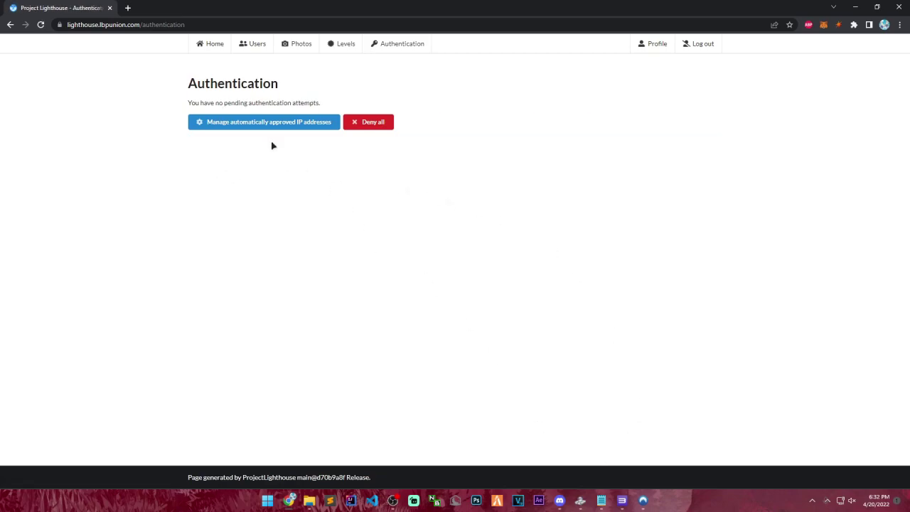
# Switch back to the LittleBigPlanet 2 window, go online through Community on the pod computer, and dismiss the announcements
pyautogui.click(642, 501)
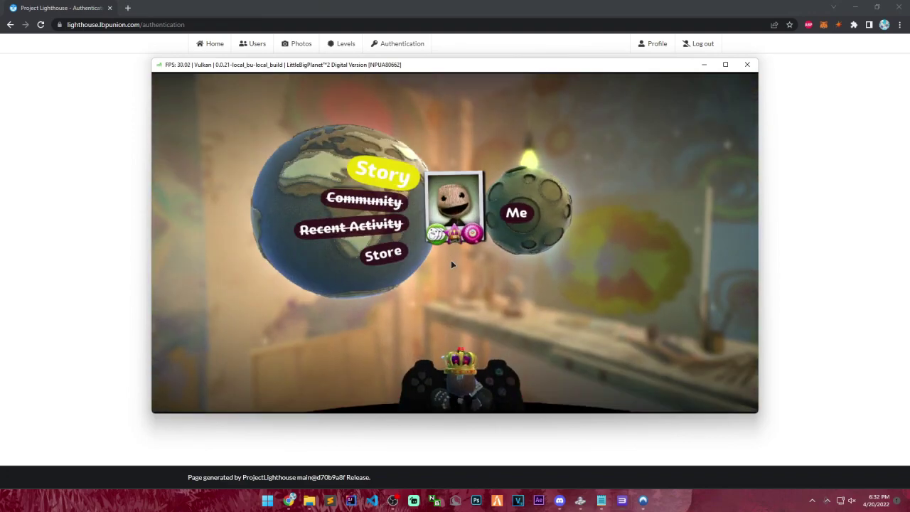
pyautogui.press('Down')
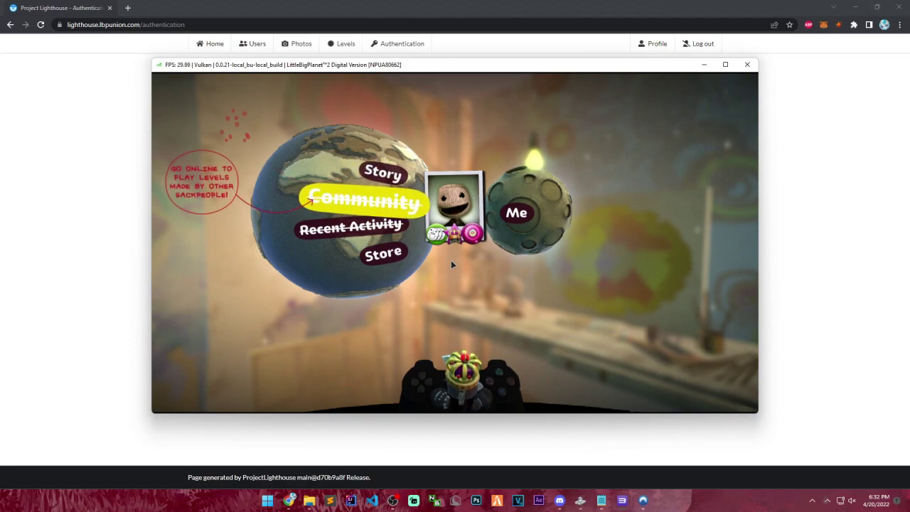
pyautogui.press('Return')
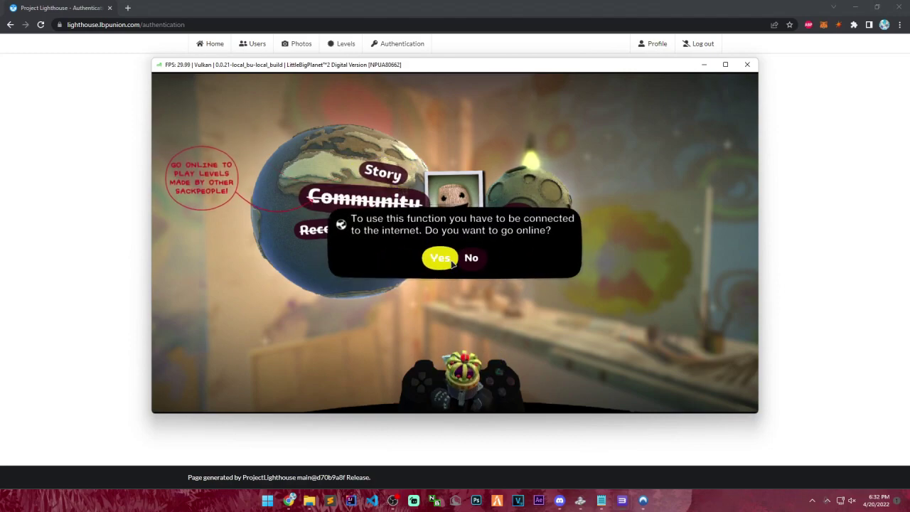
pyautogui.press('Return')
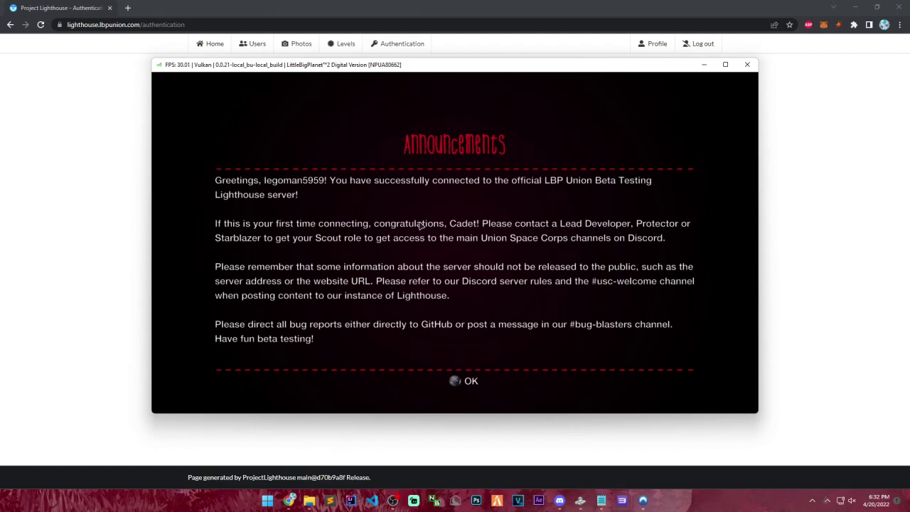
pyautogui.press('Return')
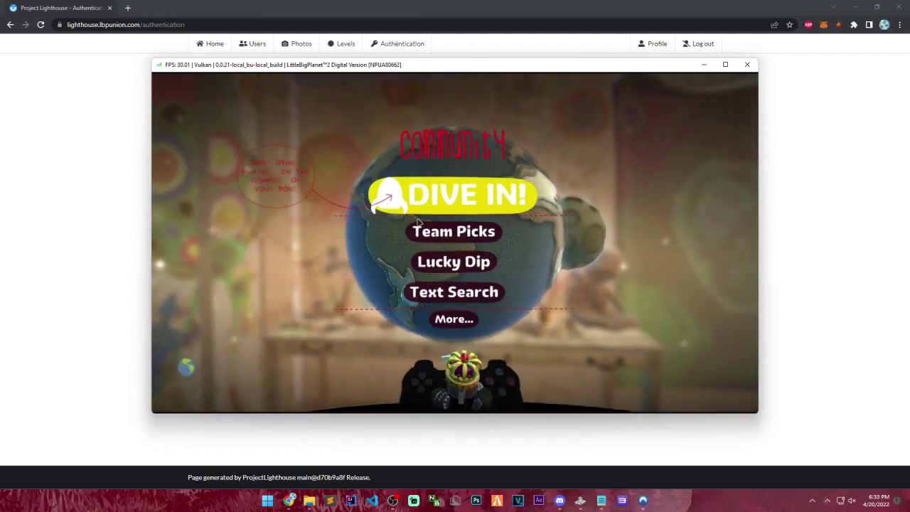
# Look through the Community options from Dive In to Text Search, and leave the Community screen
pyautogui.press('Down')
pyautogui.press('Down')
pyautogui.press('Down')
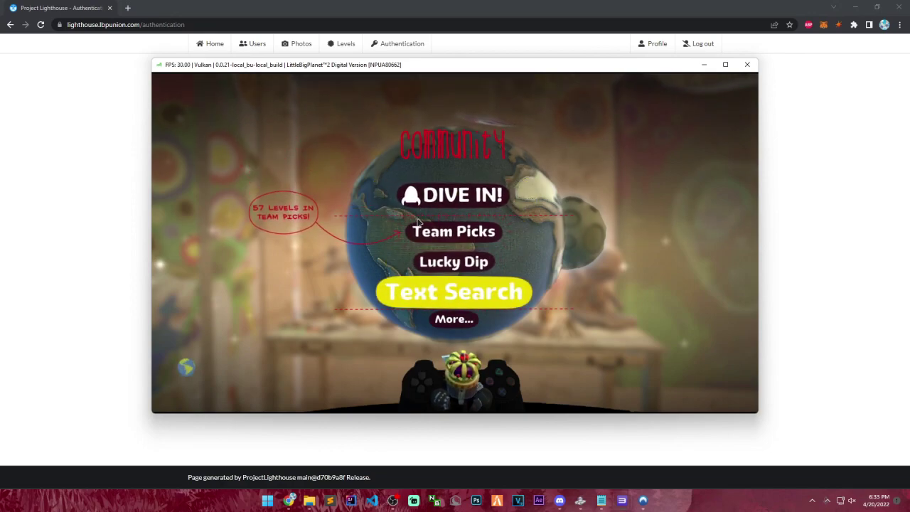
pyautogui.press('Up')
pyautogui.press('Up')
pyautogui.press('Up')
pyautogui.press('Down')
pyautogui.press('Down')
pyautogui.press('Down')
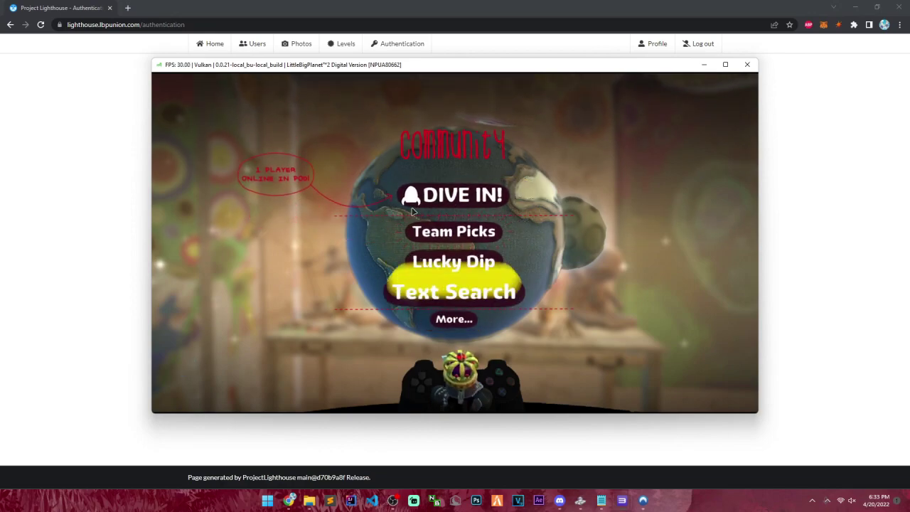
pyautogui.press('Up')
pyautogui.press('Up')
pyautogui.press('Up')
pyautogui.press('Down')
pyautogui.press('Down')
pyautogui.press('Down')
pyautogui.press('Return')
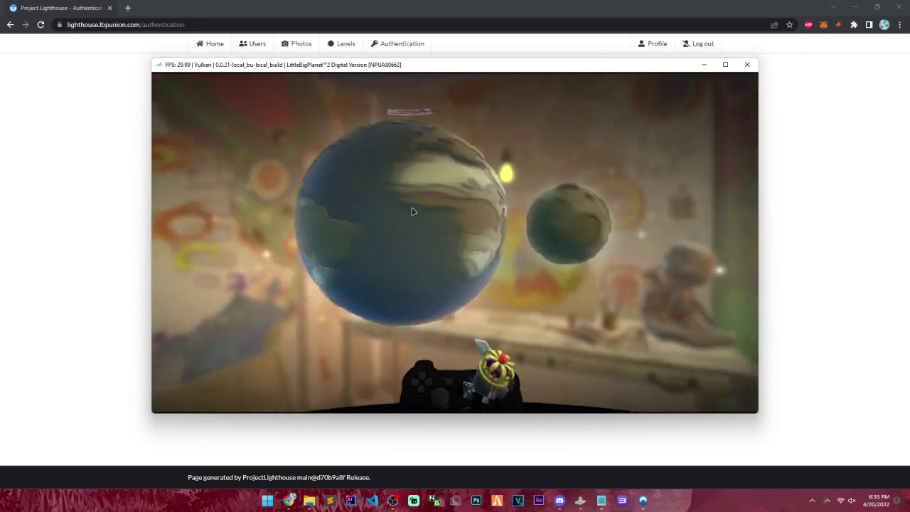